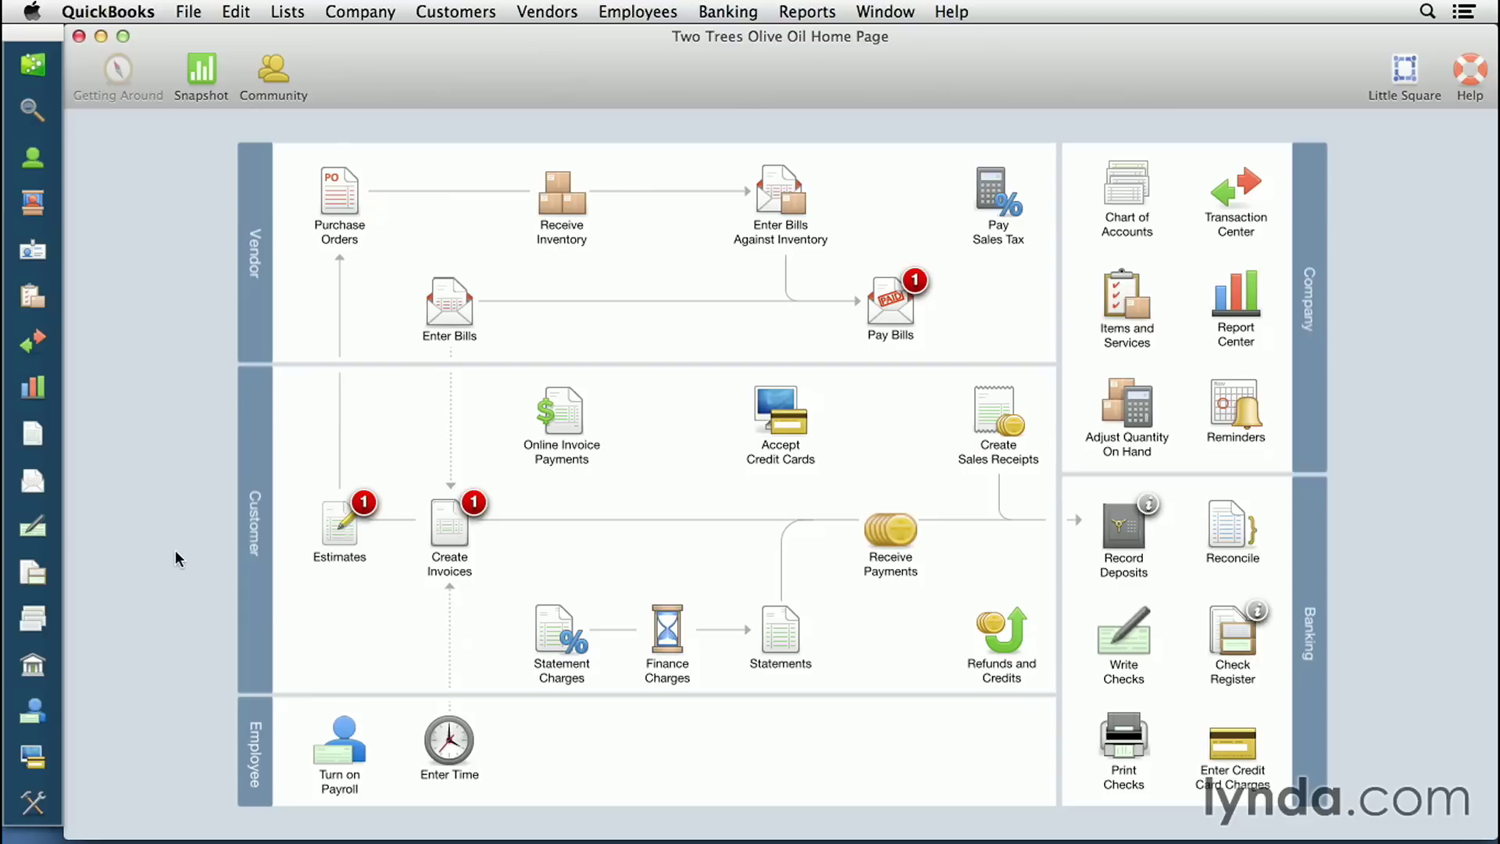
# - Open a new blank invoice, number 6, from Create Invoices on the Home Page
pyautogui.click(454, 522)
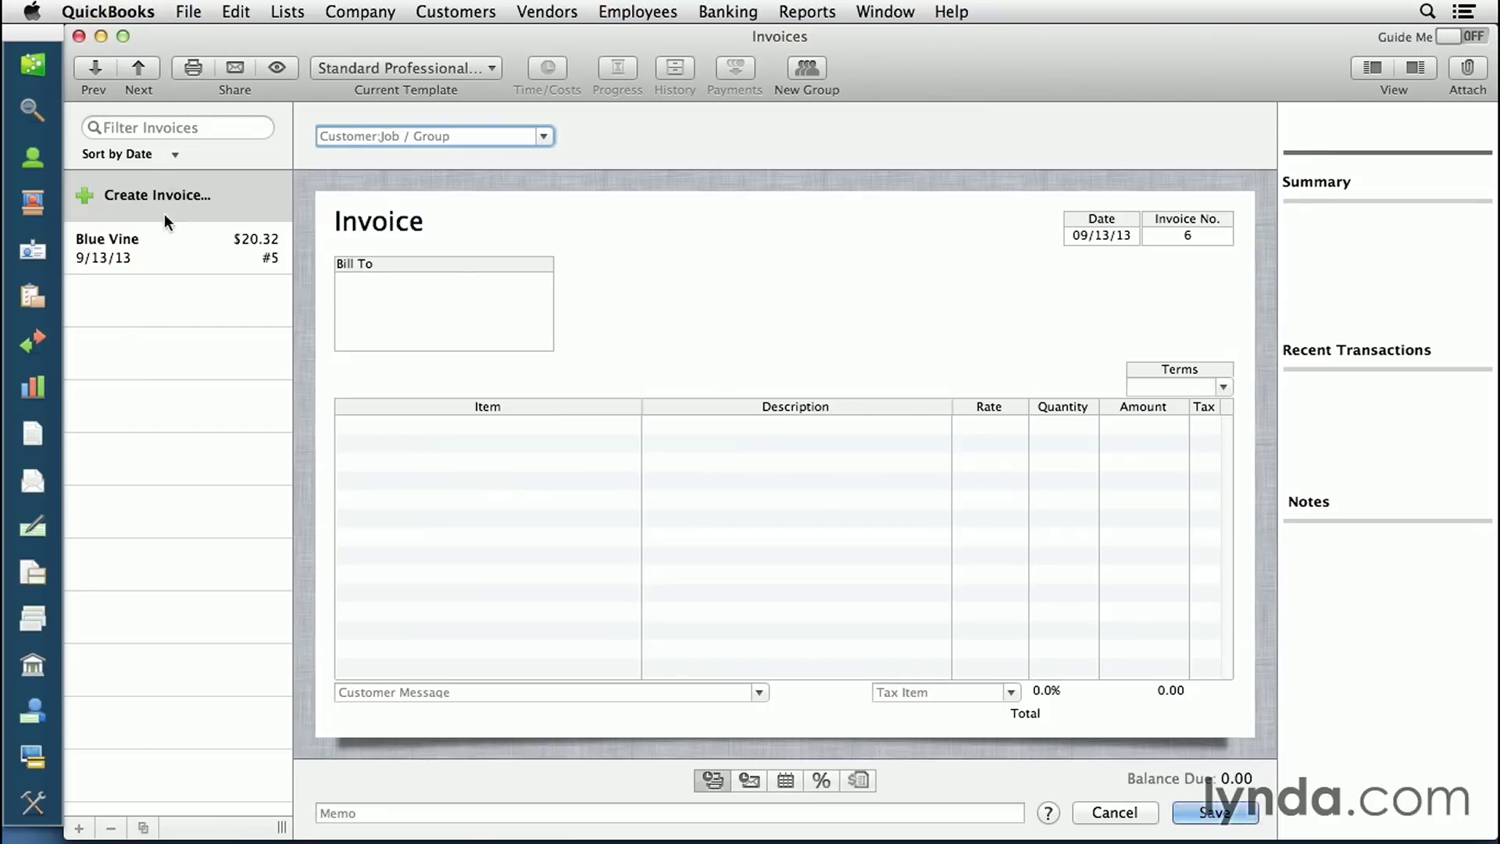
pyautogui.click(201, 129)
pyautogui.click(173, 153)
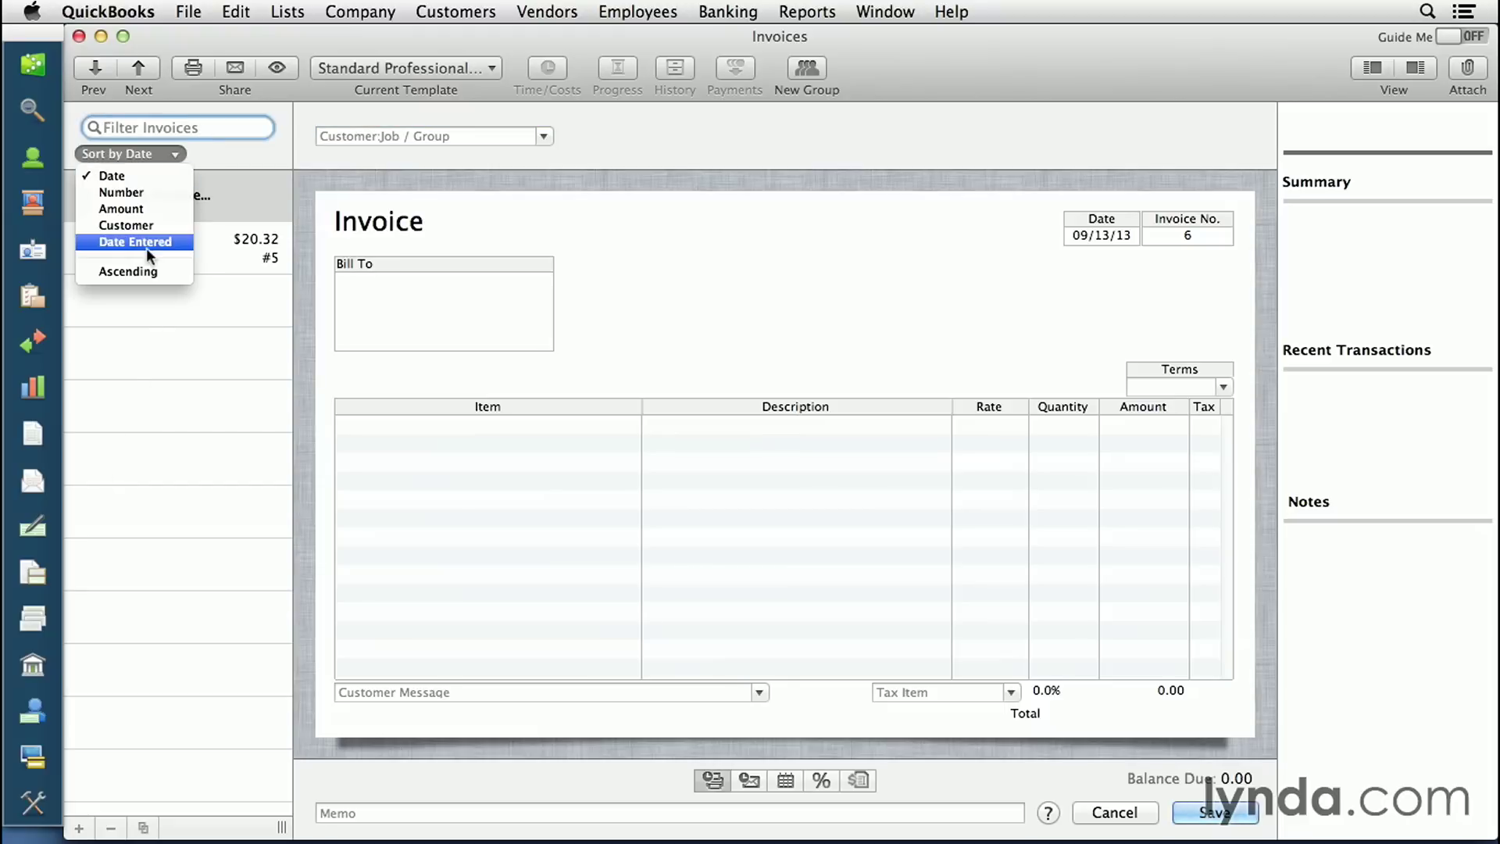
pyautogui.click(234, 140)
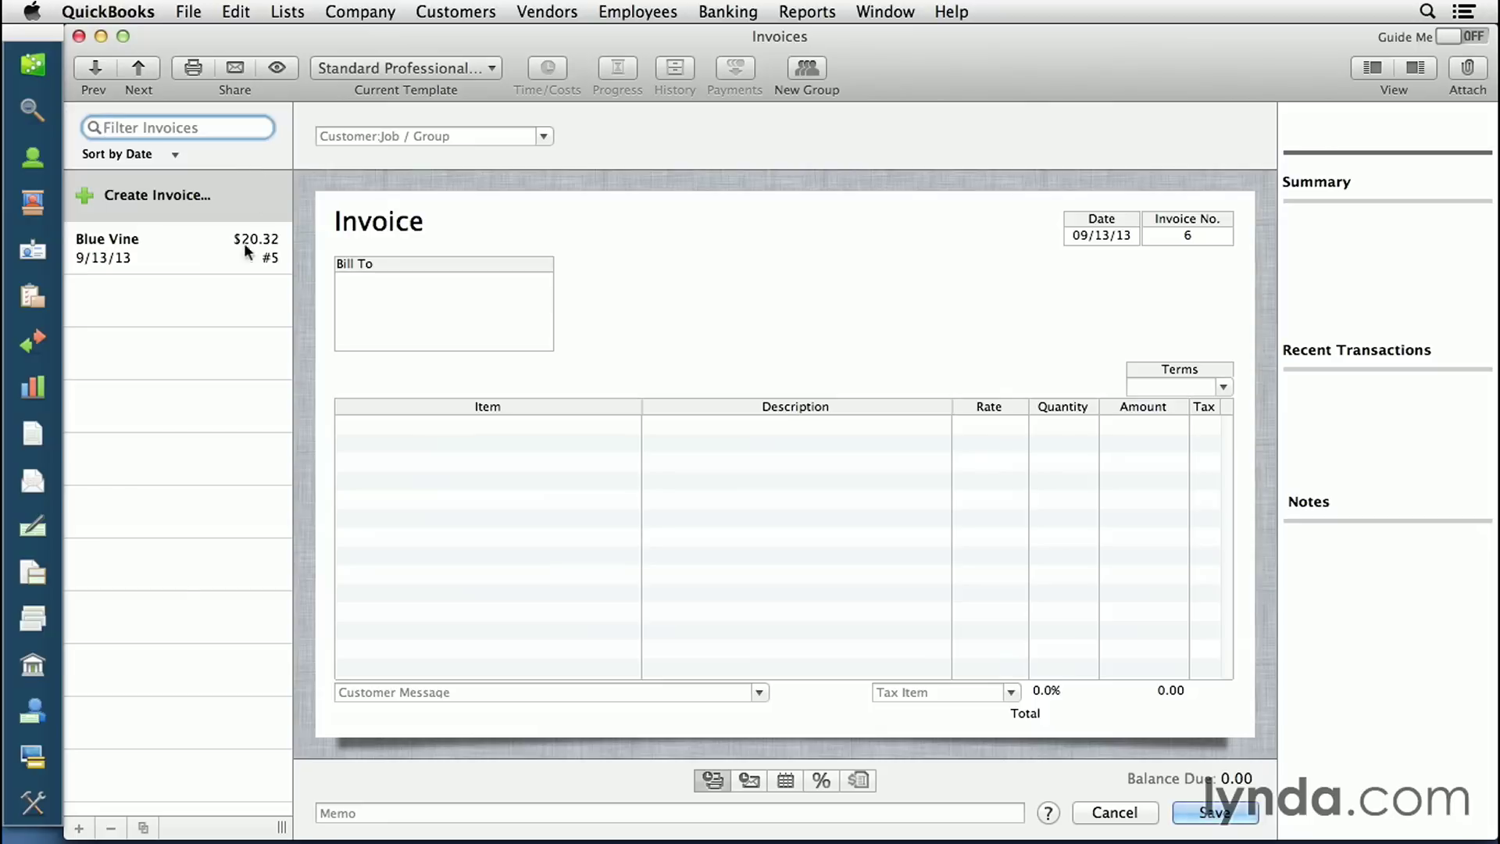
pyautogui.click(172, 261)
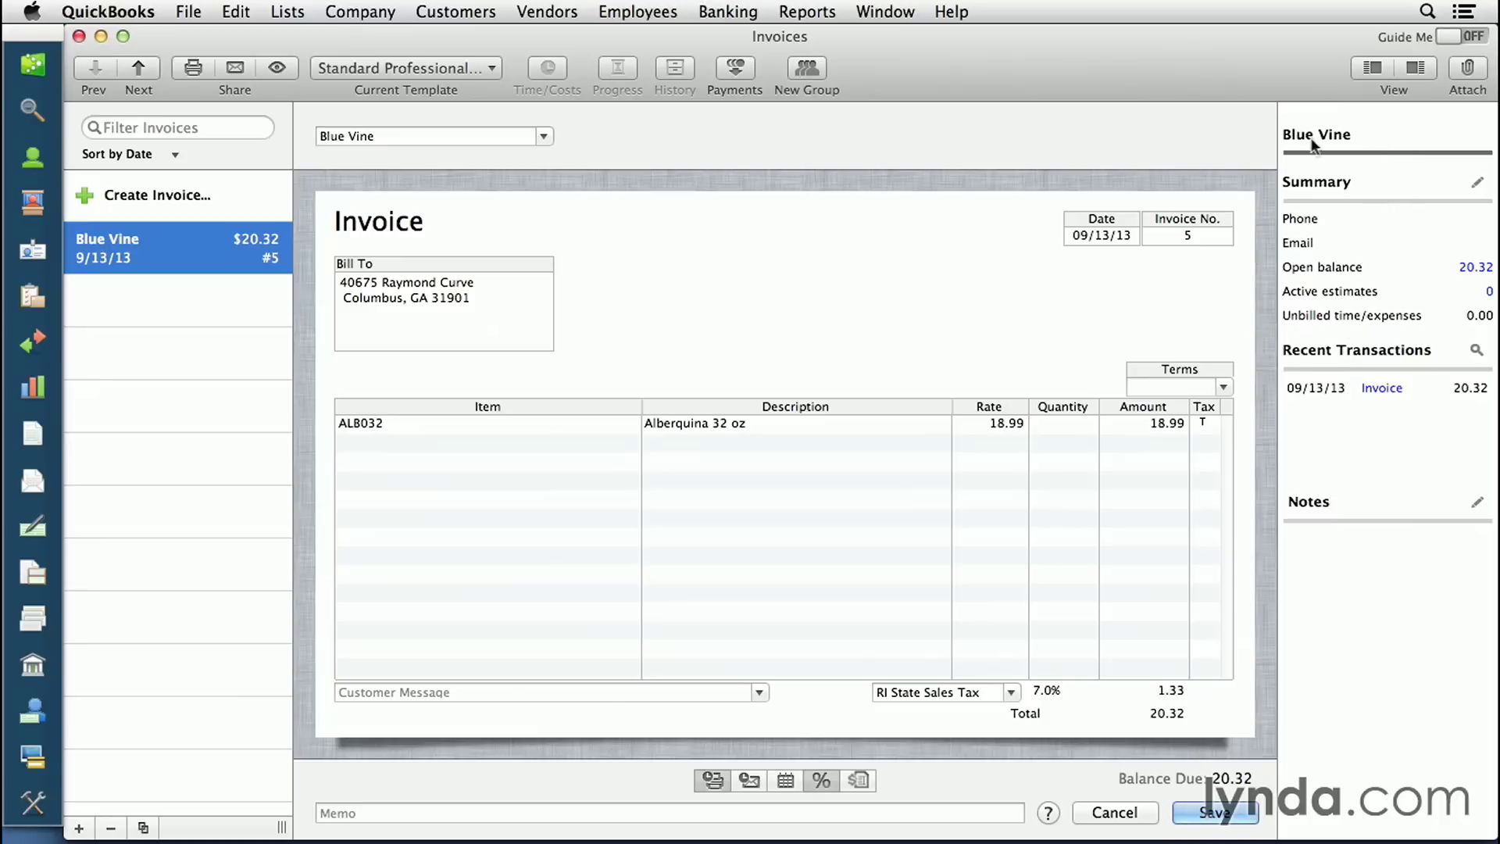
pyautogui.click(171, 198)
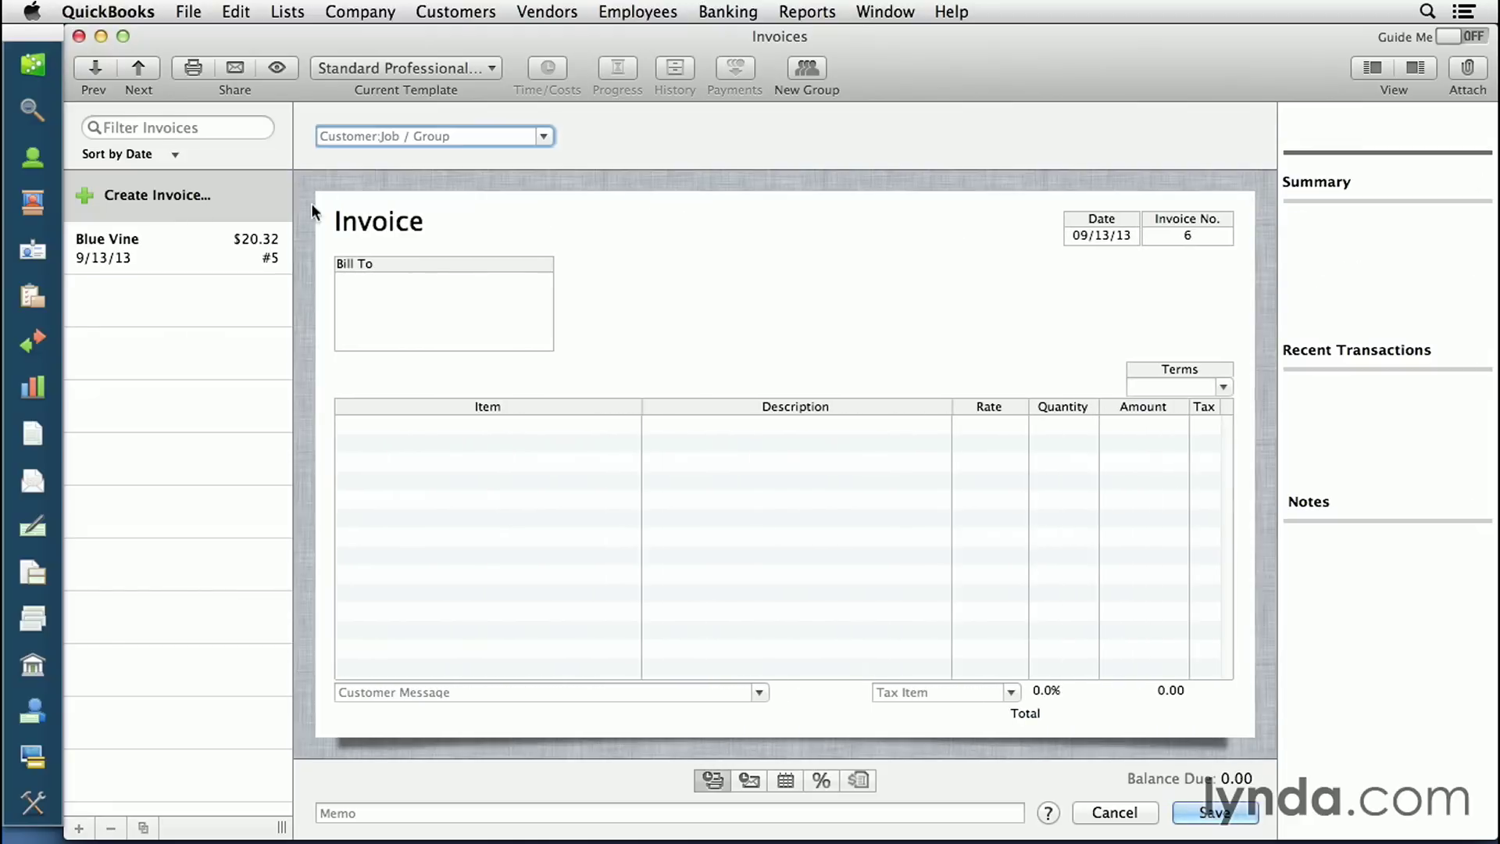
# - Bill the invoice to the chosen customer, number it 1234, and keep terms Due on receipt
pyautogui.click(545, 136)
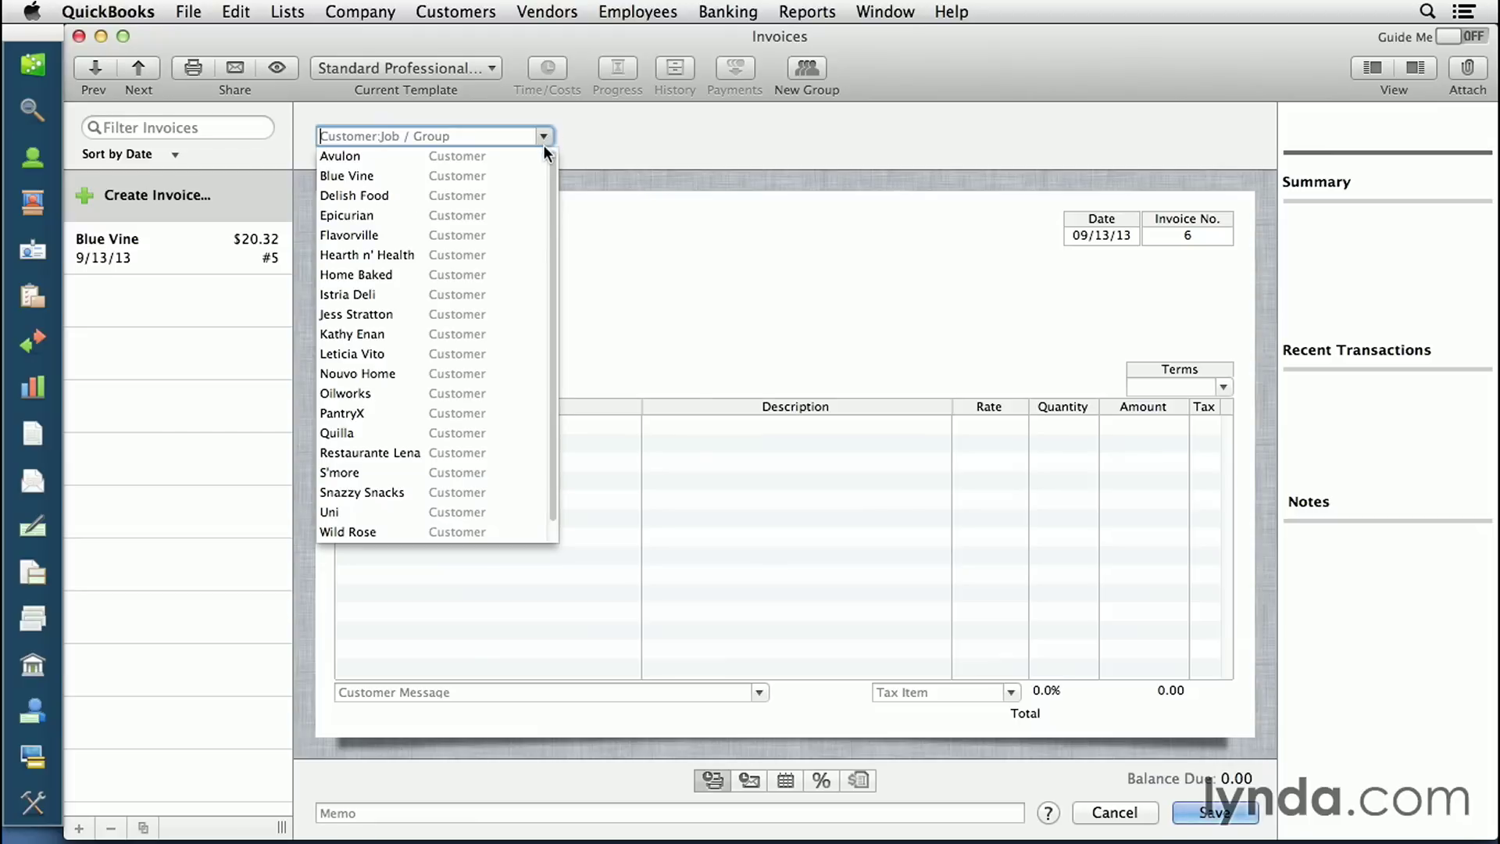
pyautogui.click(504, 312)
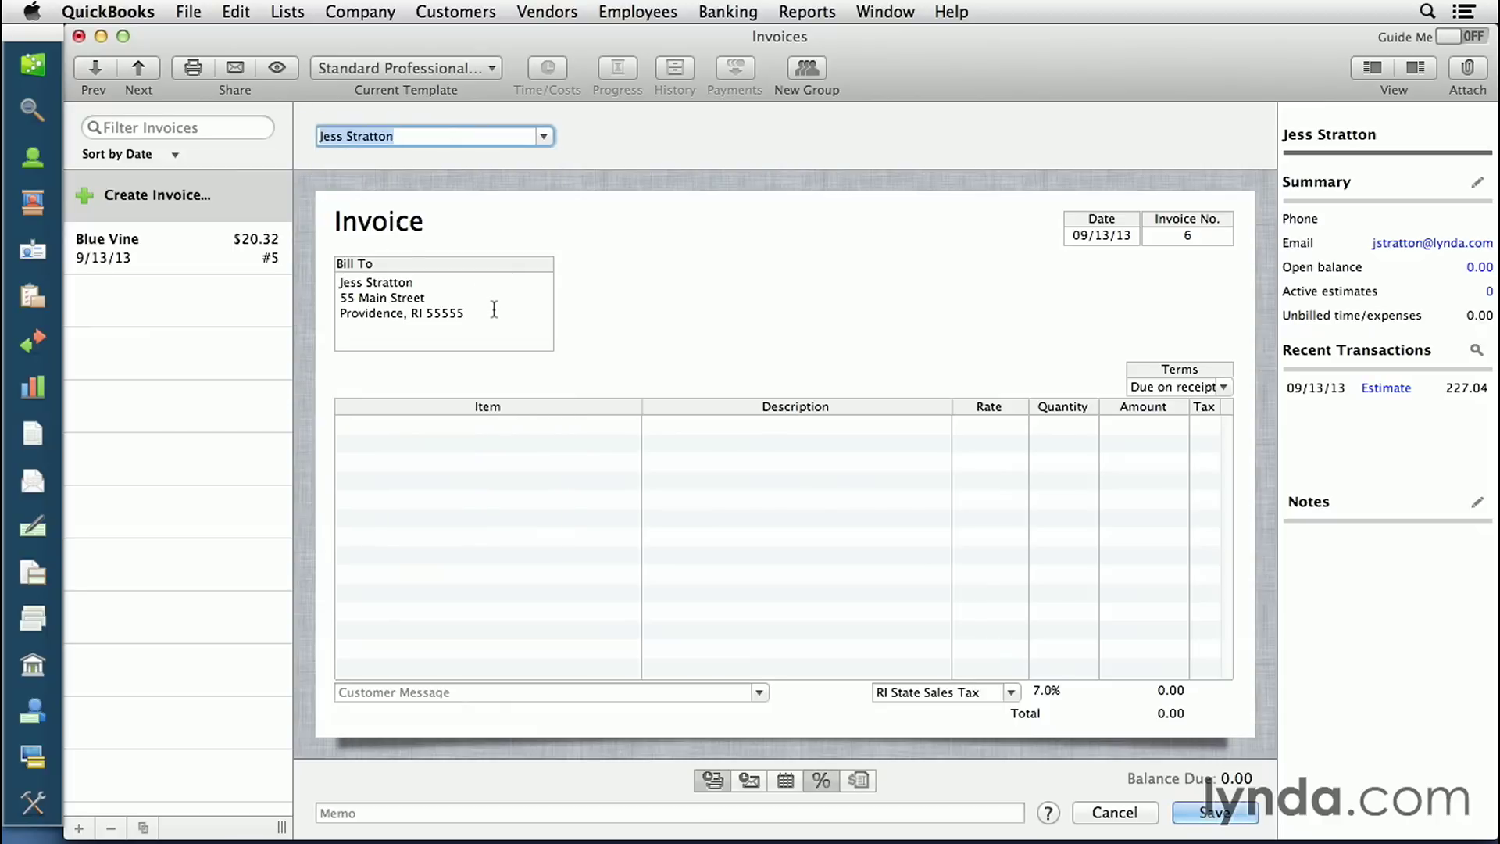
pyautogui.moveTo(490, 310); pyautogui.dragTo(339, 266)
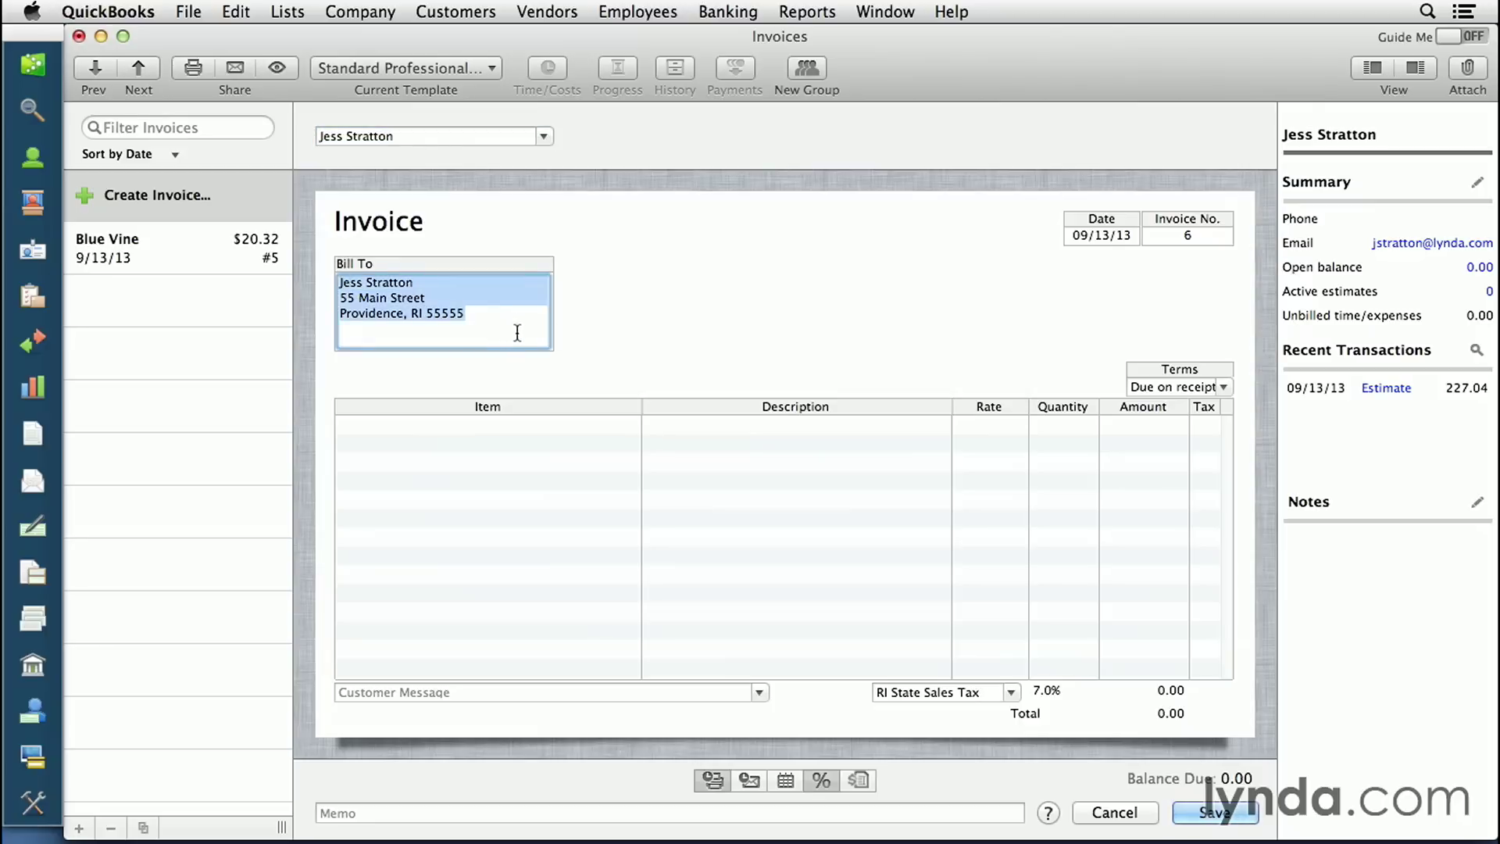
pyautogui.click(1214, 239)
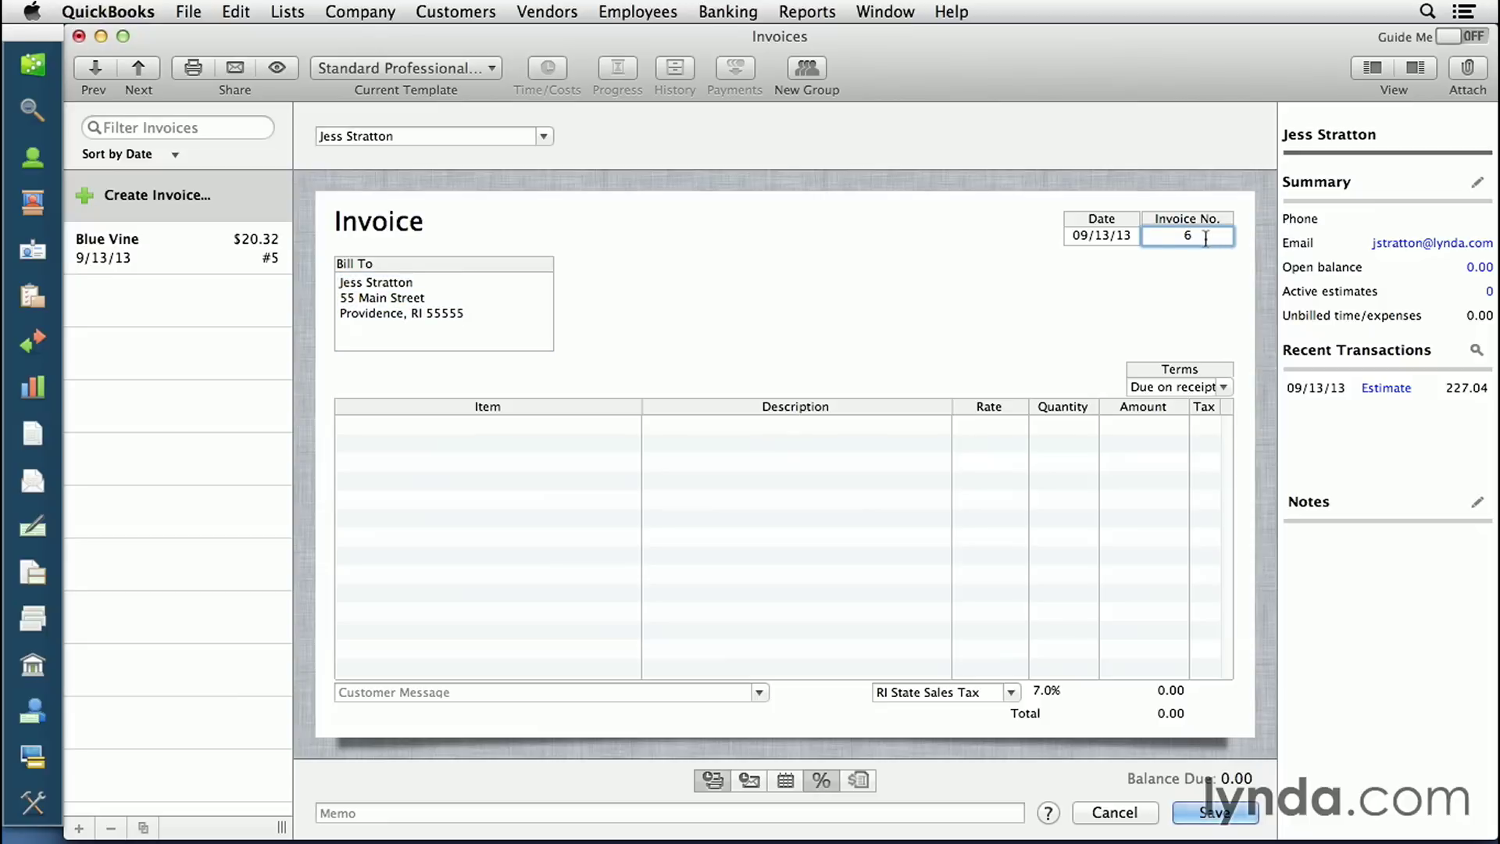
pyautogui.moveTo(1204, 238); pyautogui.dragTo(1175, 240)
pyautogui.write('1234')
pyautogui.click(1224, 388)
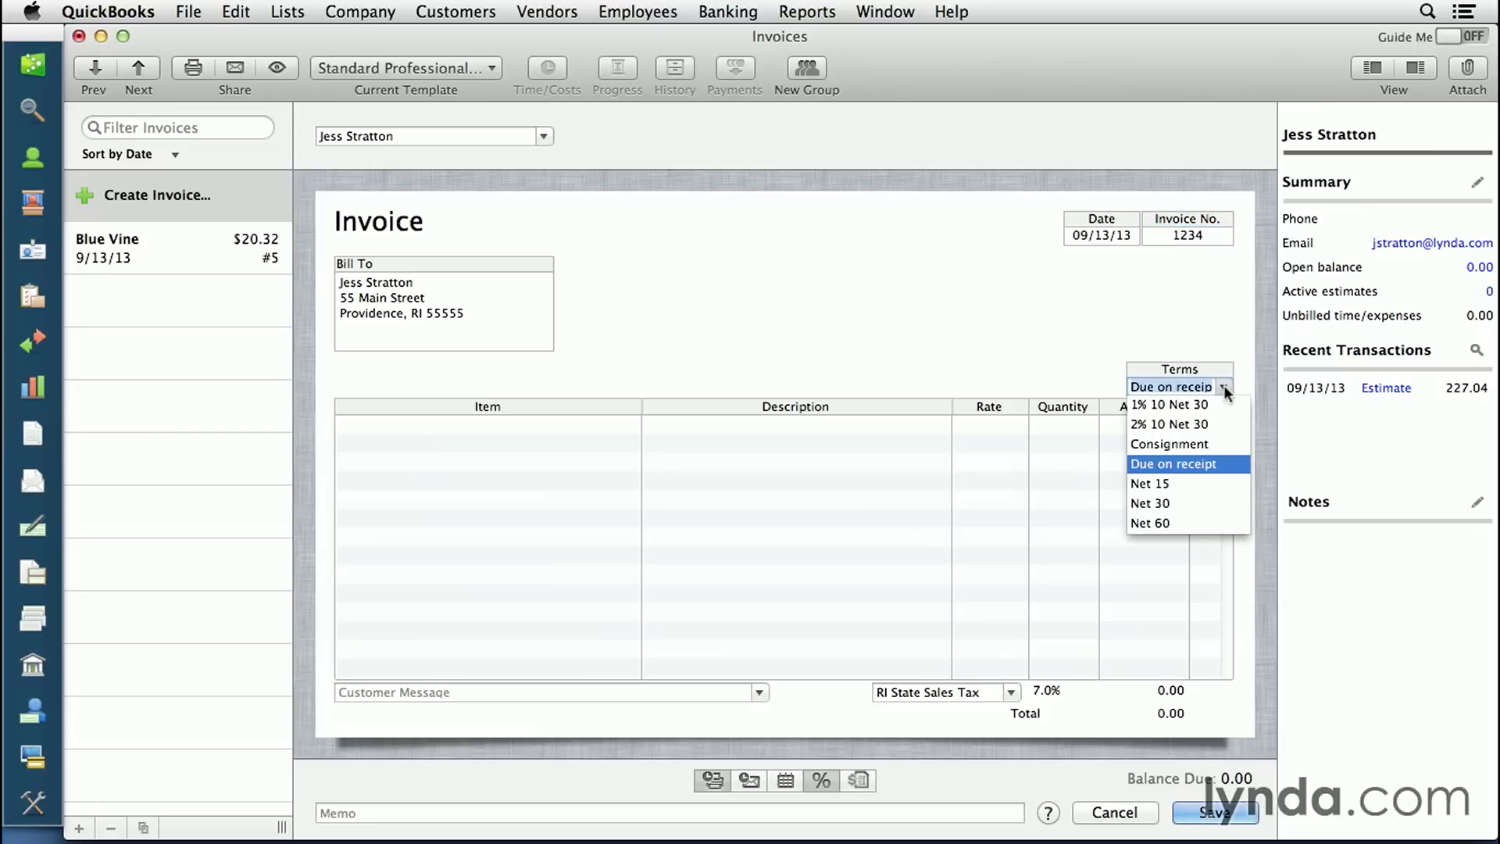
pyautogui.click(1197, 464)
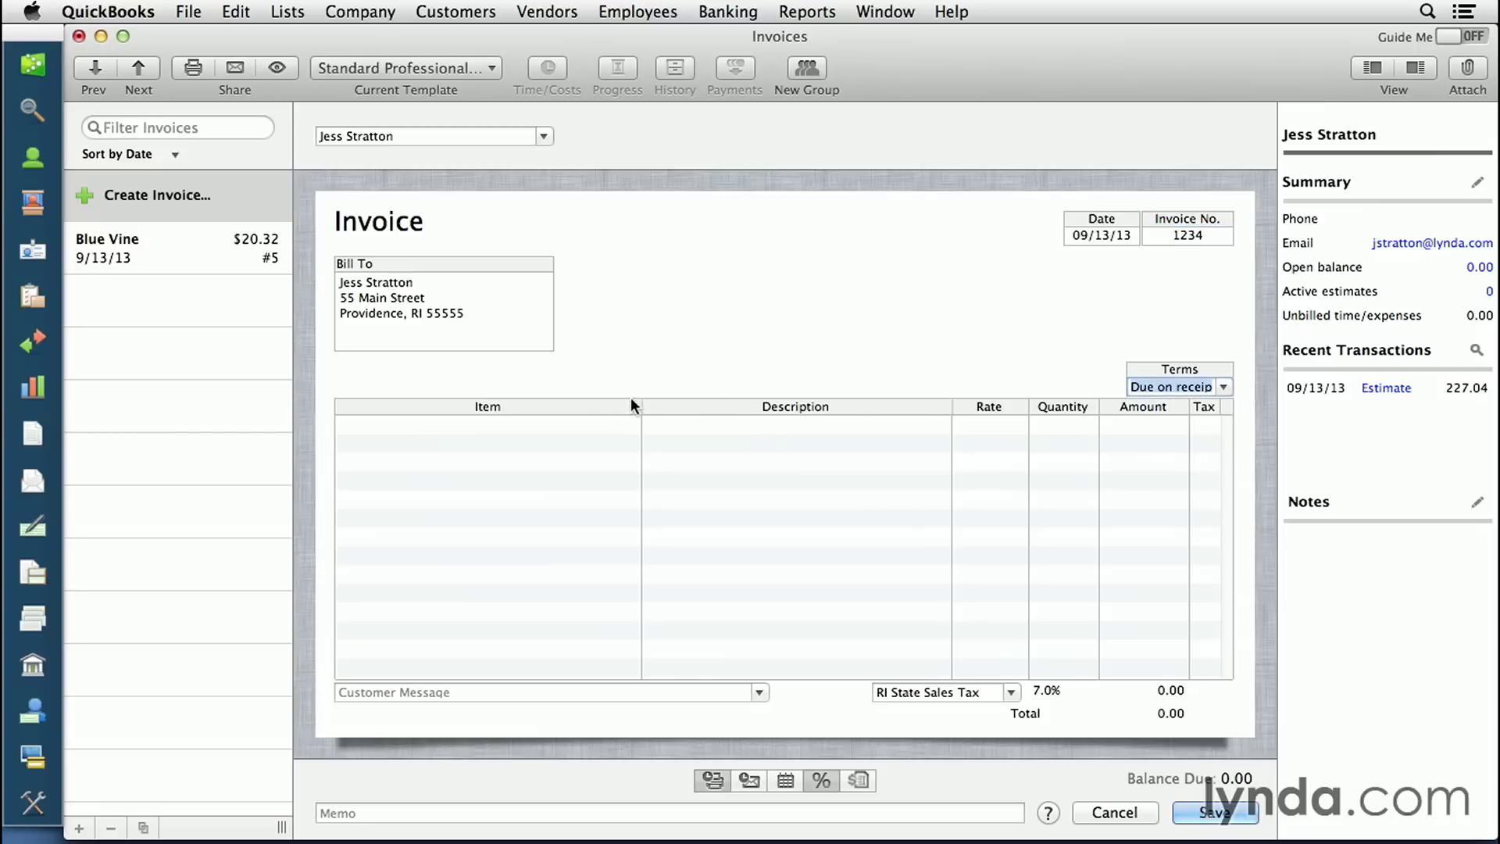
# - Add a BI016 line described 'One bottle.' with quantity 2, totalling 29.98
pyautogui.click(558, 430)
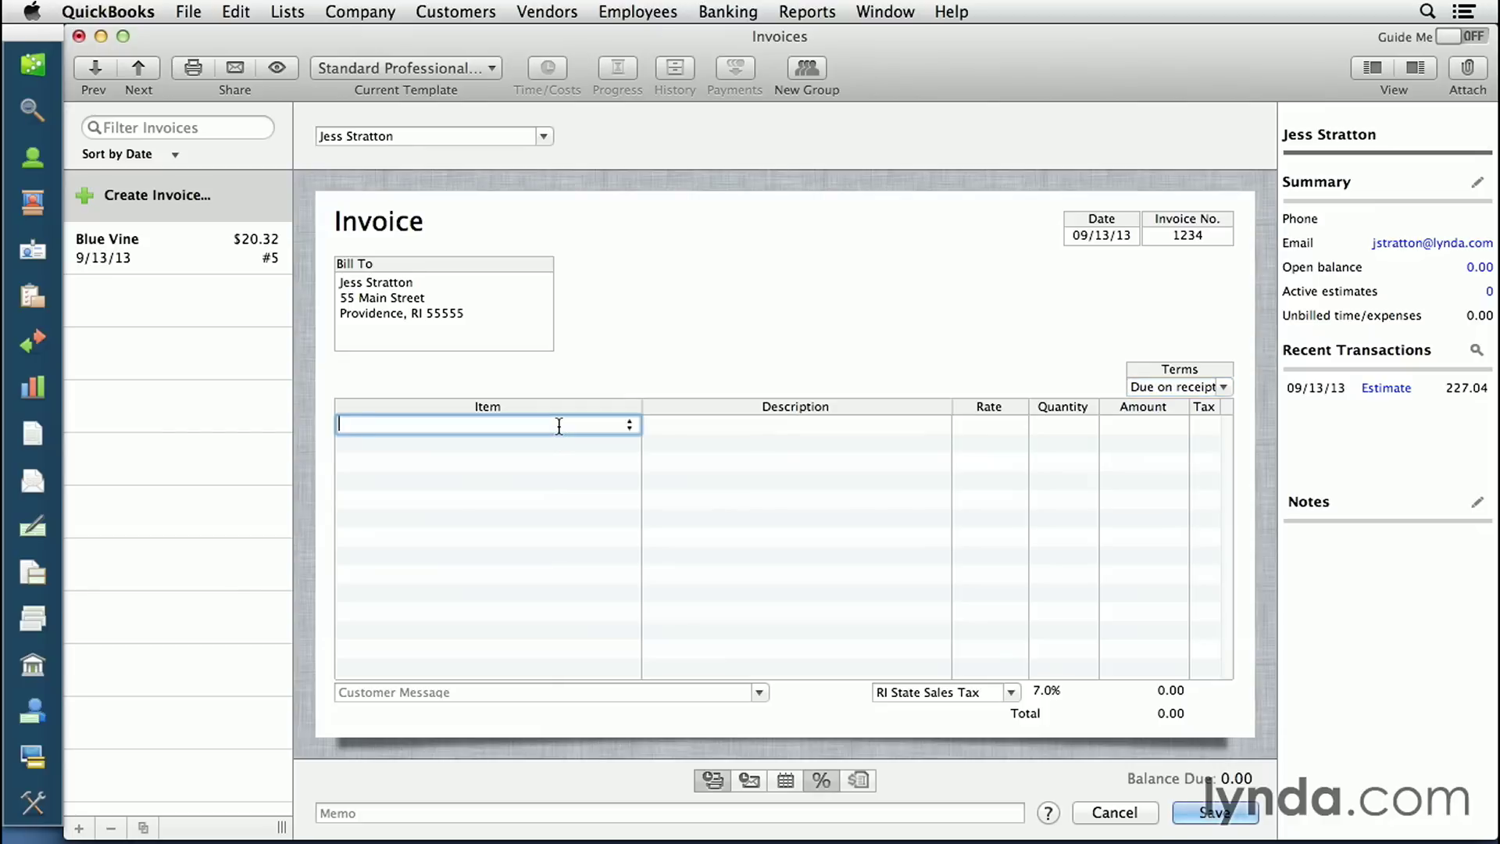
pyautogui.click(635, 424)
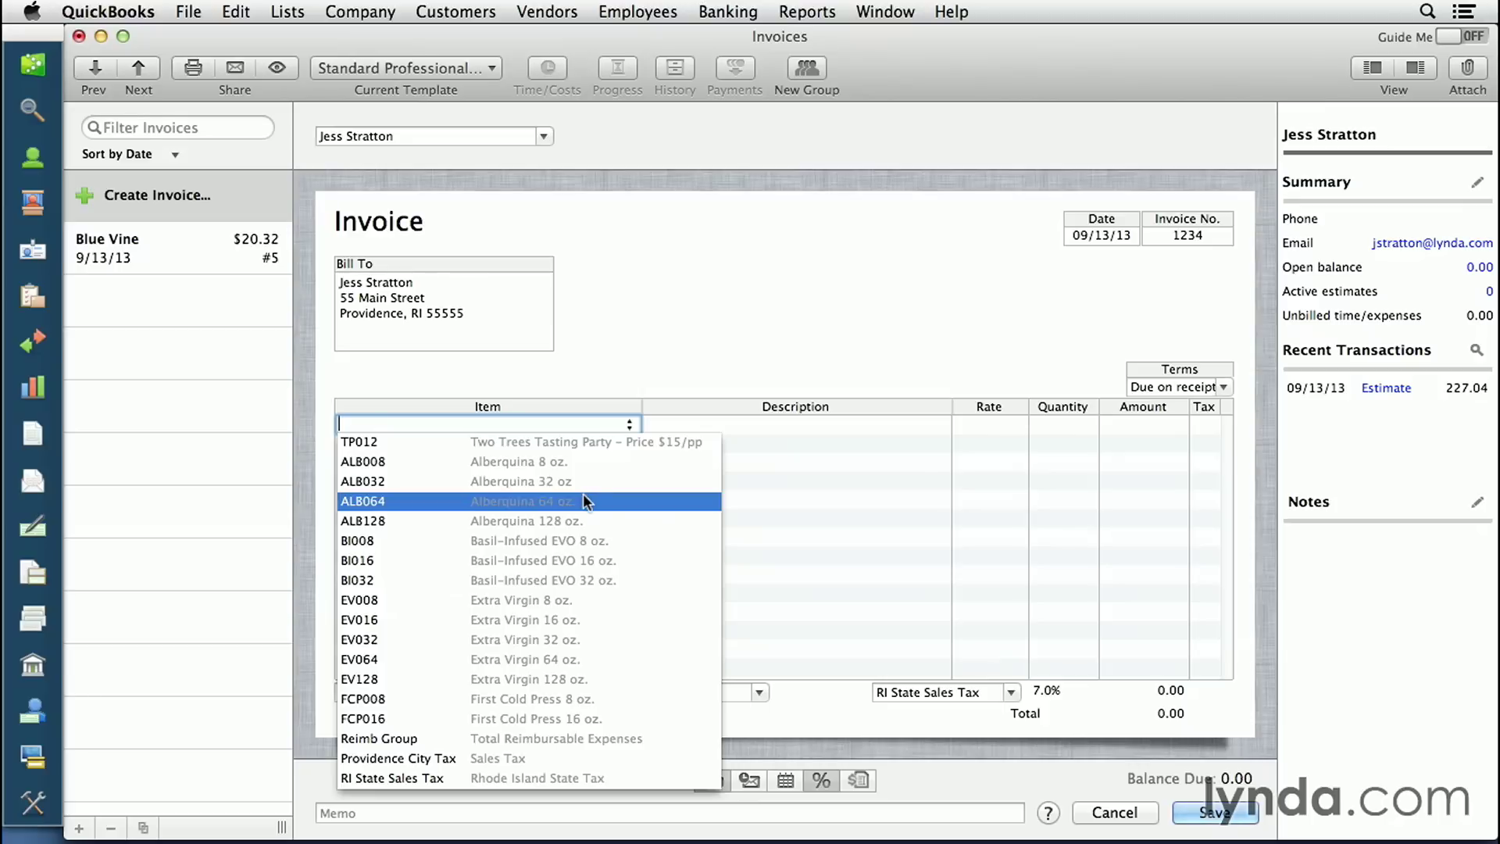
pyautogui.click(558, 560)
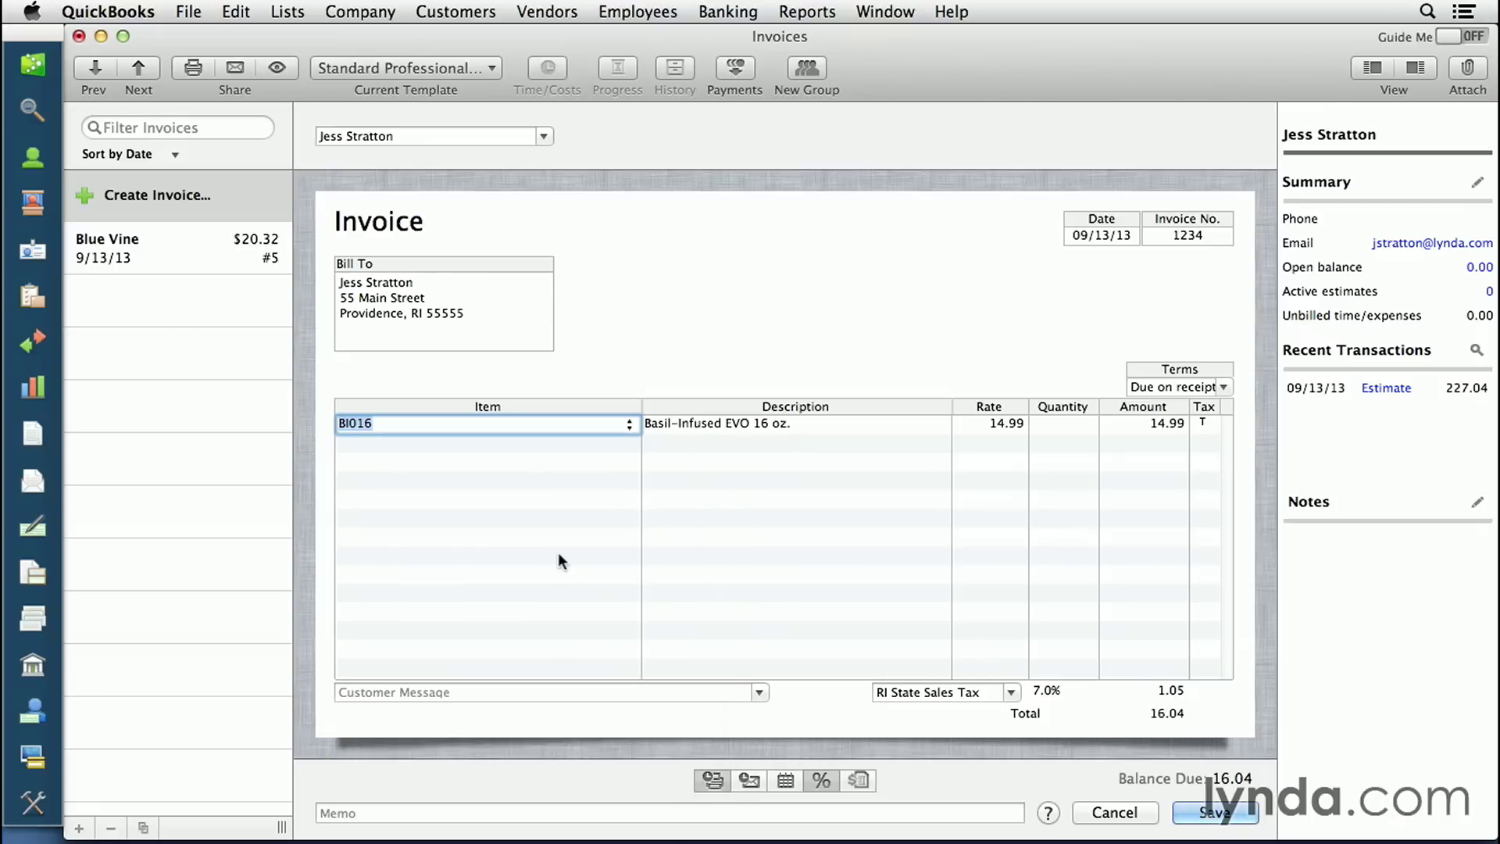
pyautogui.click(840, 423)
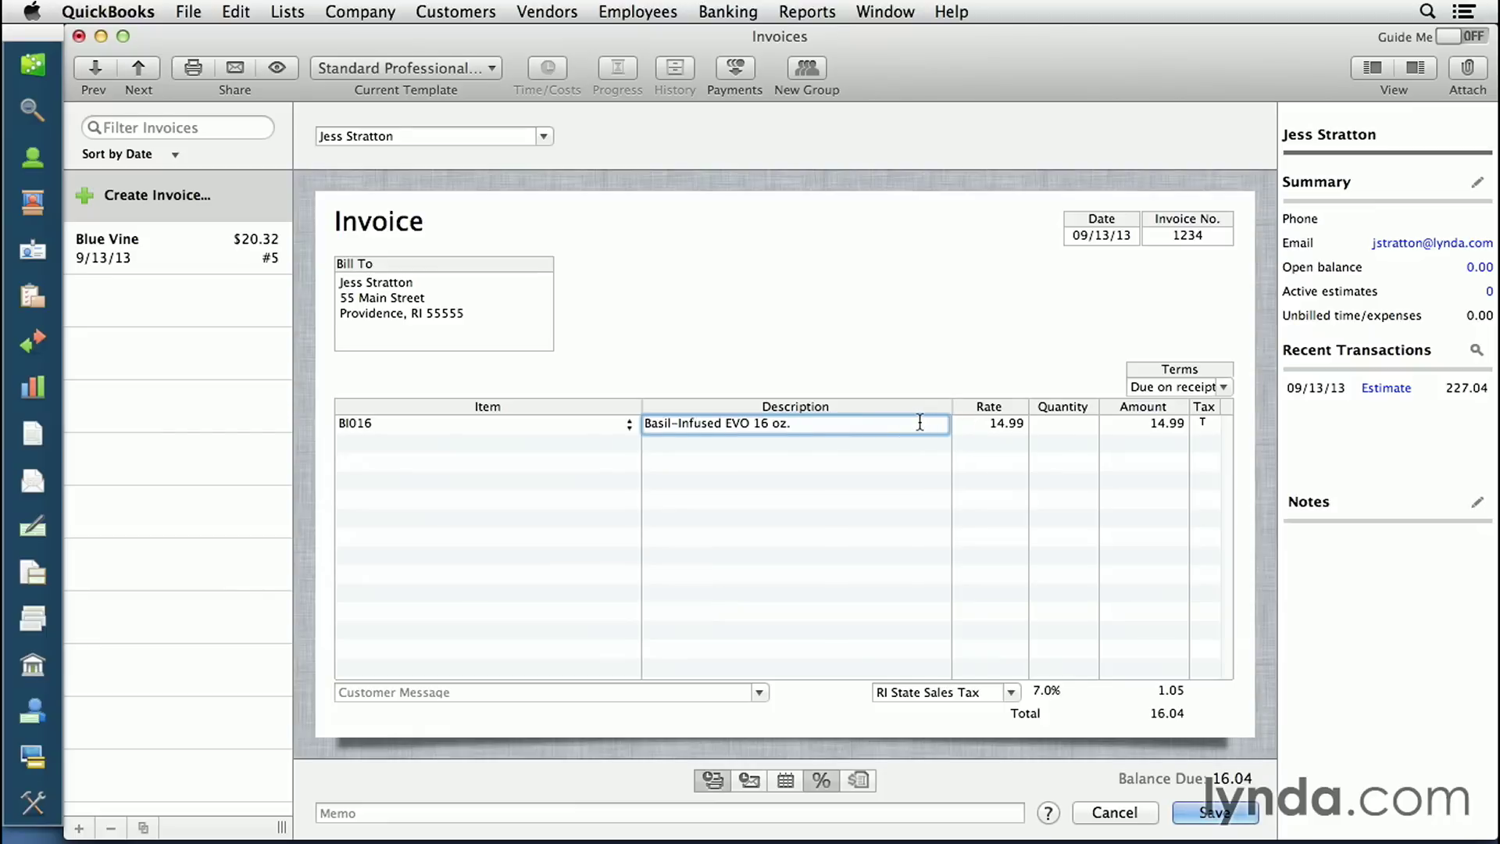
pyautogui.write('One bottle.')
pyautogui.press('Tab')
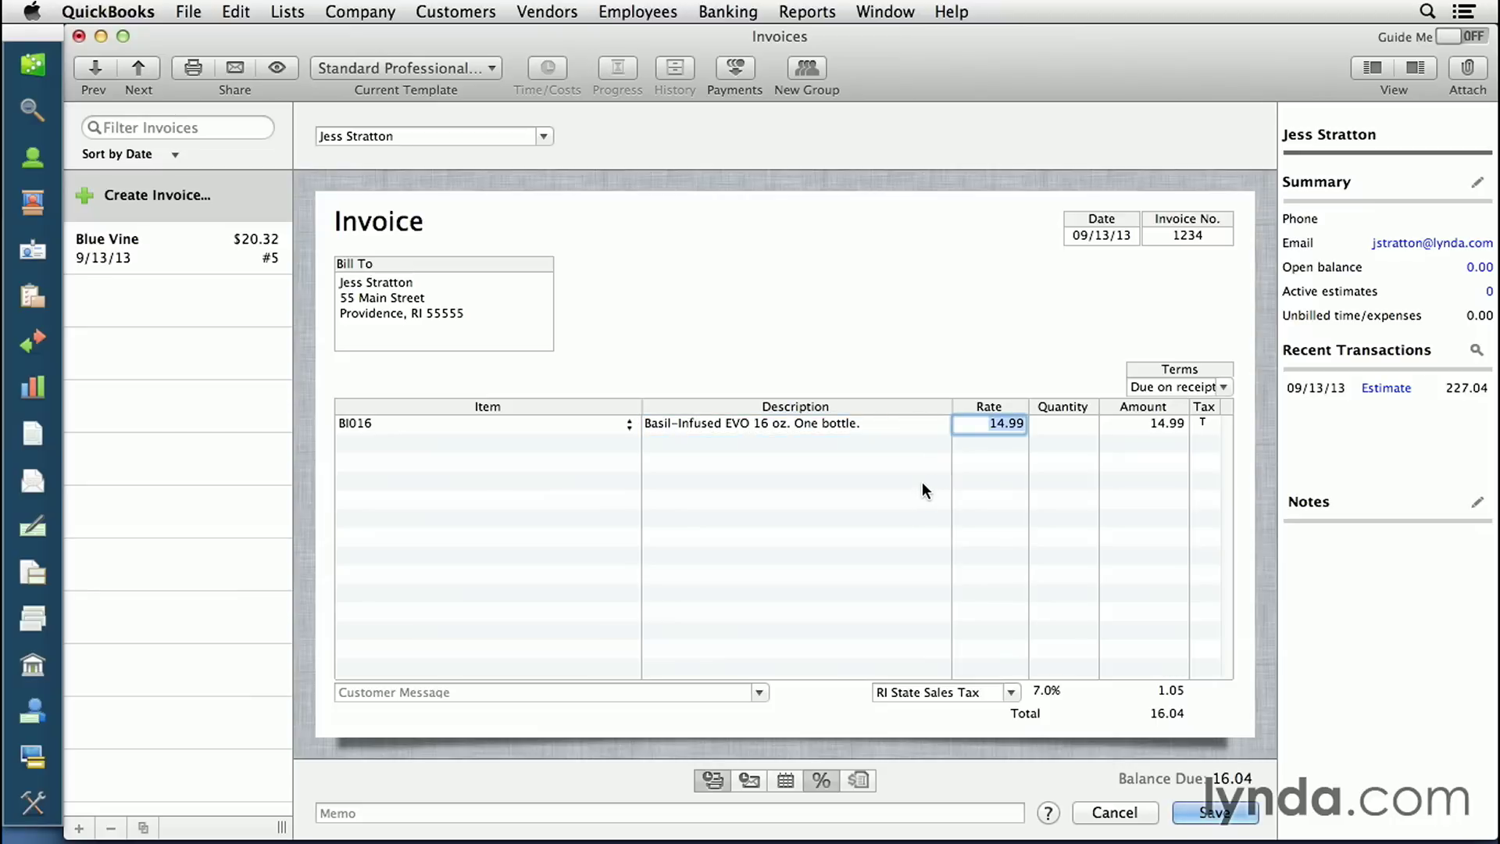
pyautogui.press('Tab')
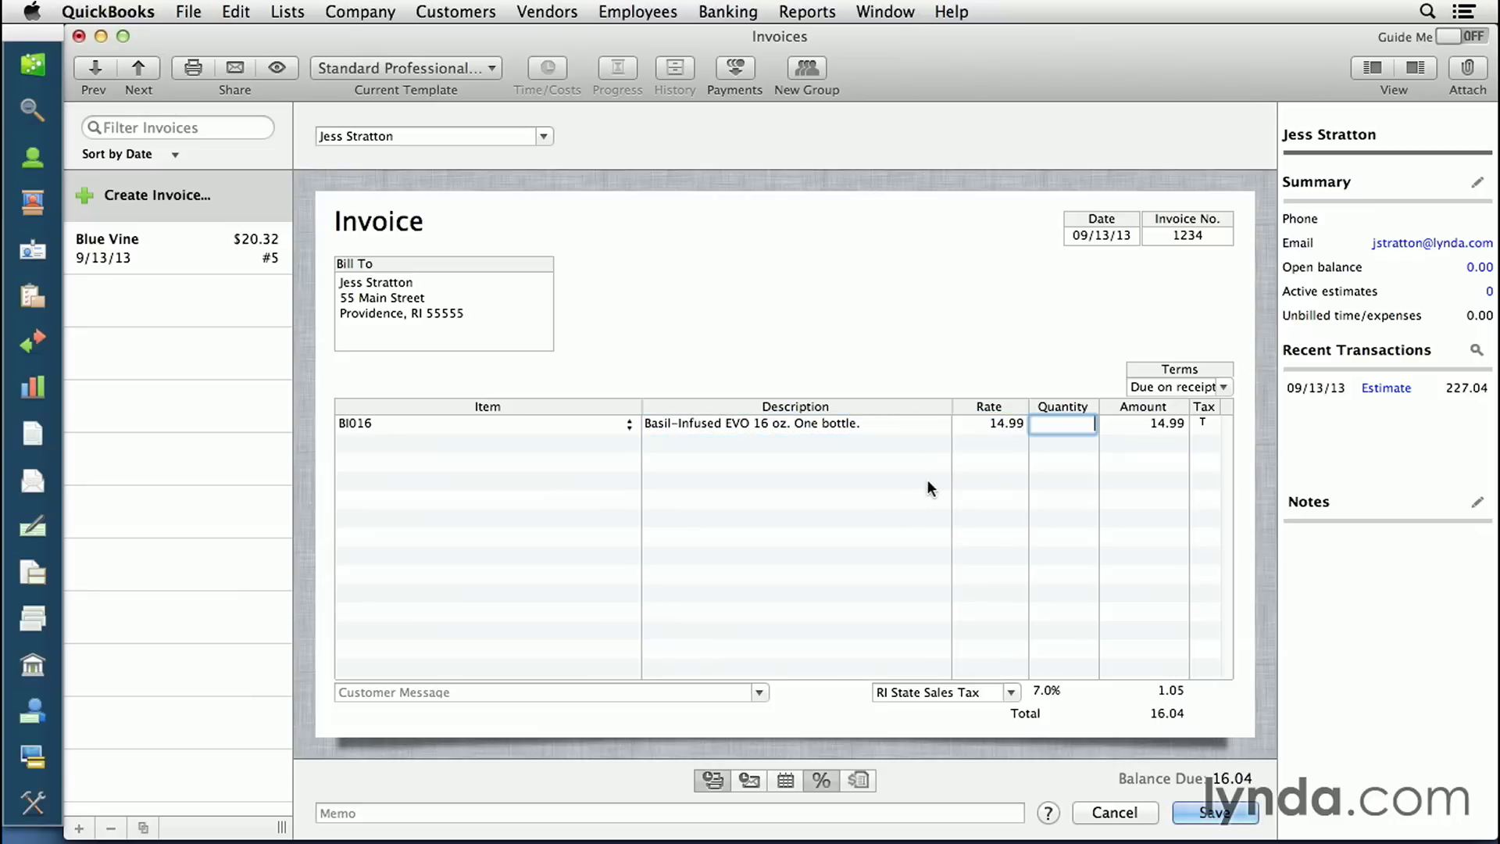
pyautogui.write('2')
pyautogui.press('Tab')
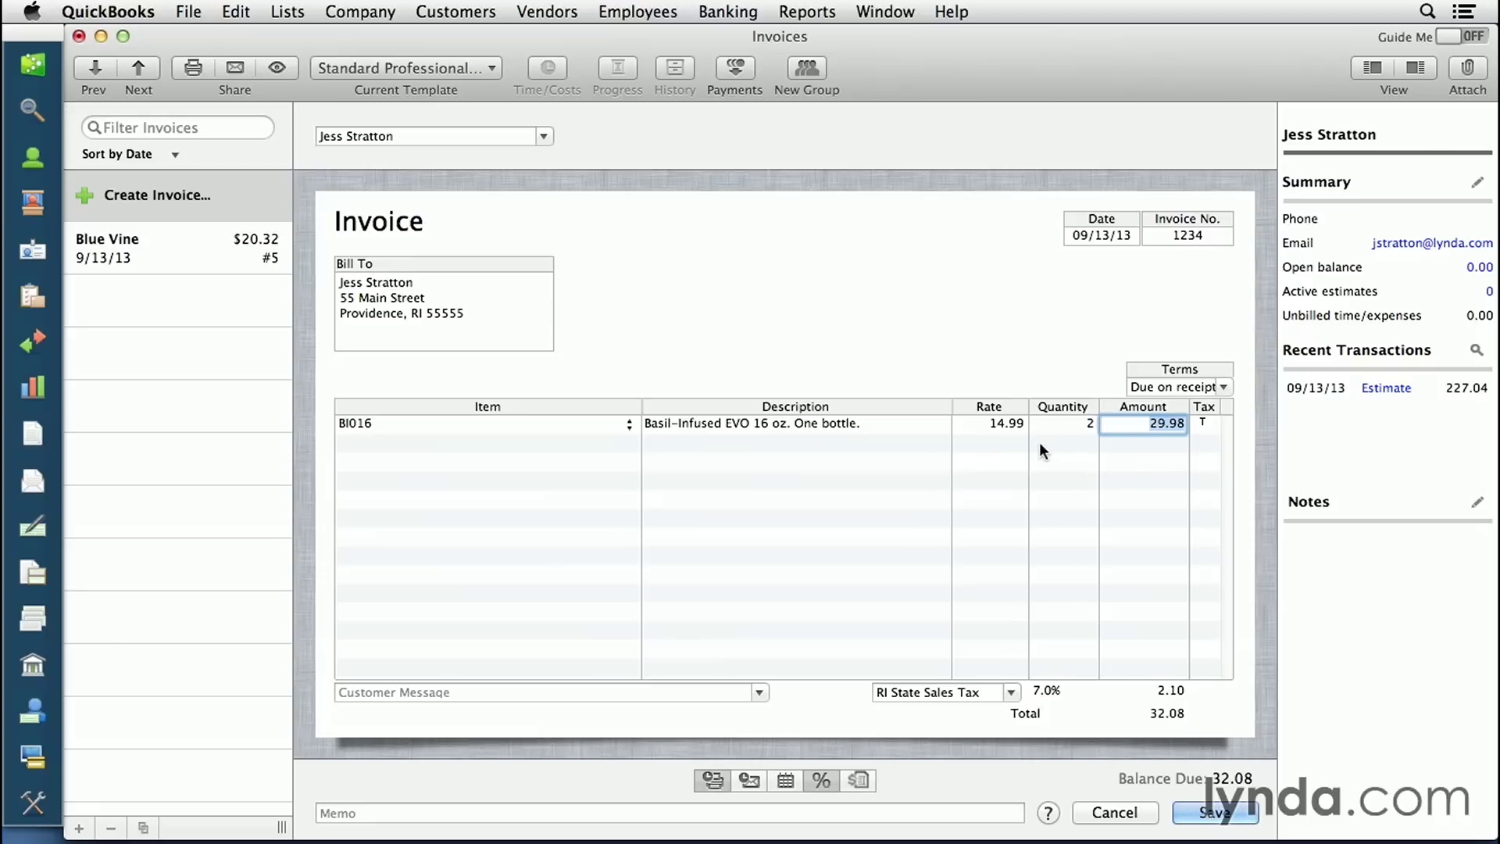
pyautogui.press('Tab')
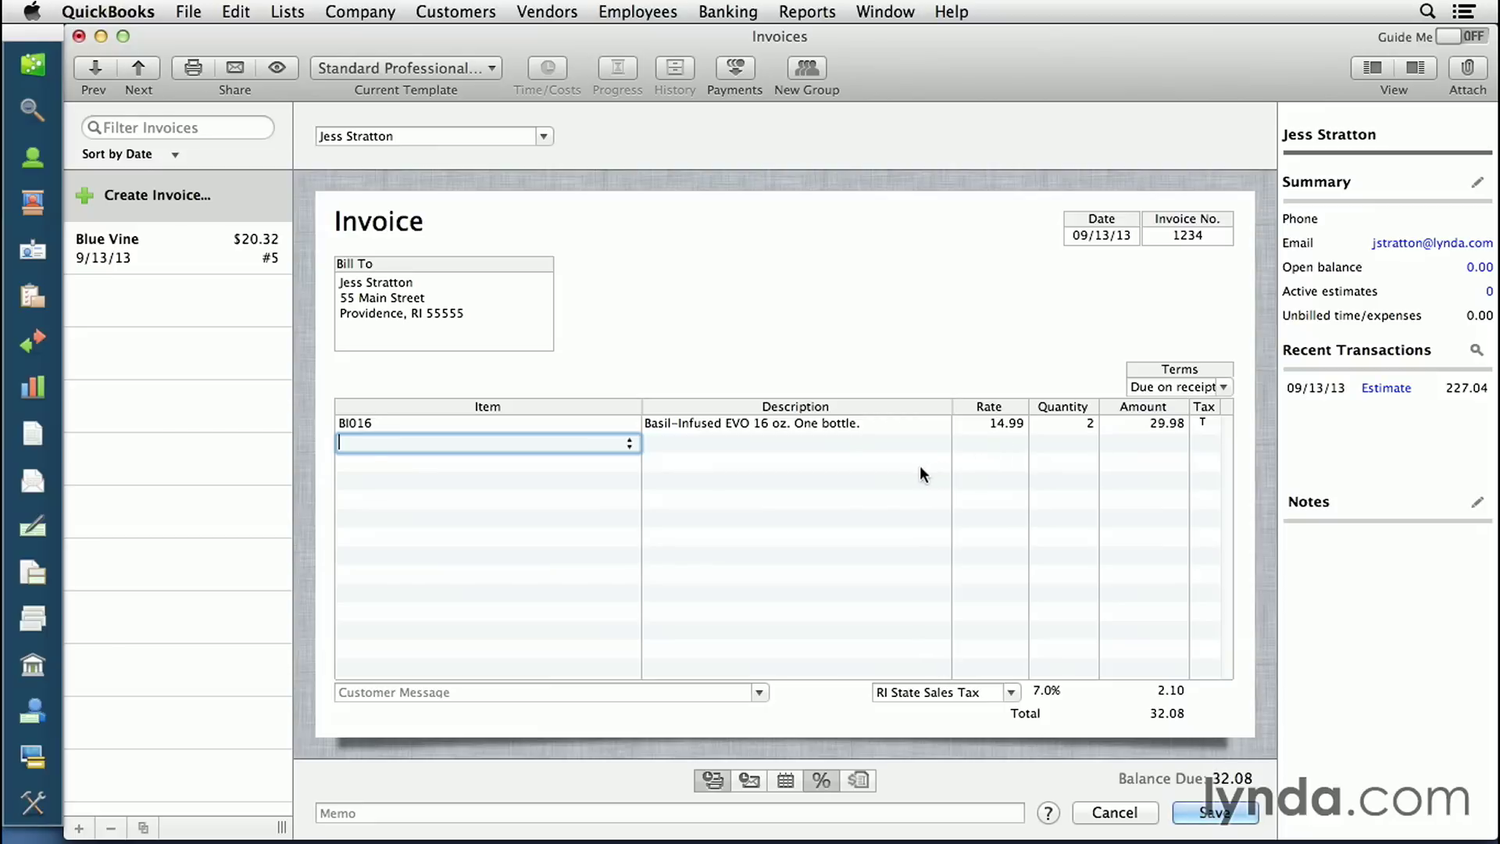
pyautogui.click(630, 443)
# - Add TP012 at quantity 14 and the 'Thank you for your business!' customer message
pyautogui.click(621, 466)
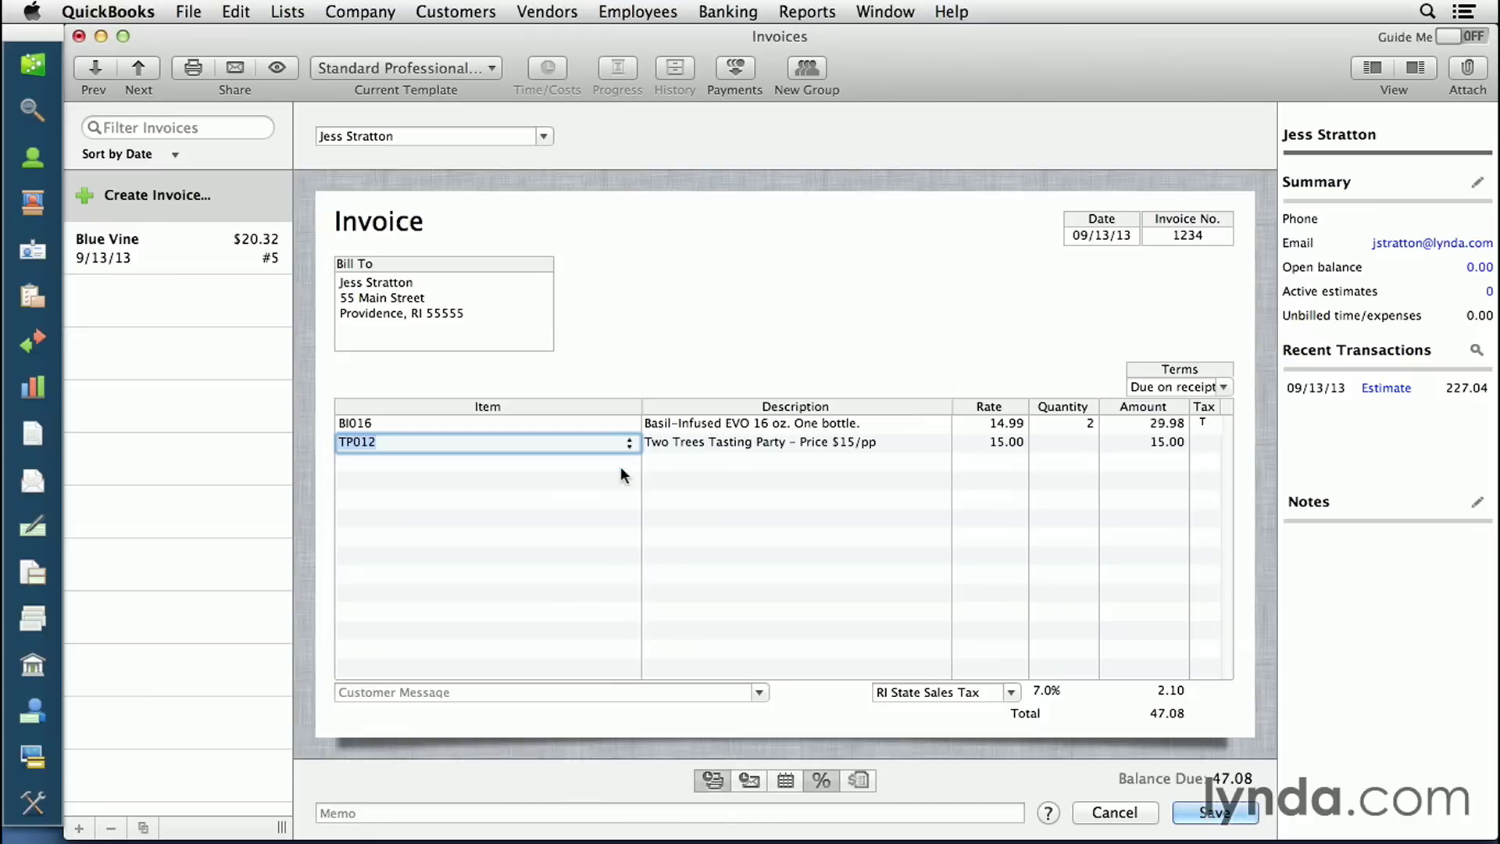
pyautogui.click(1071, 444)
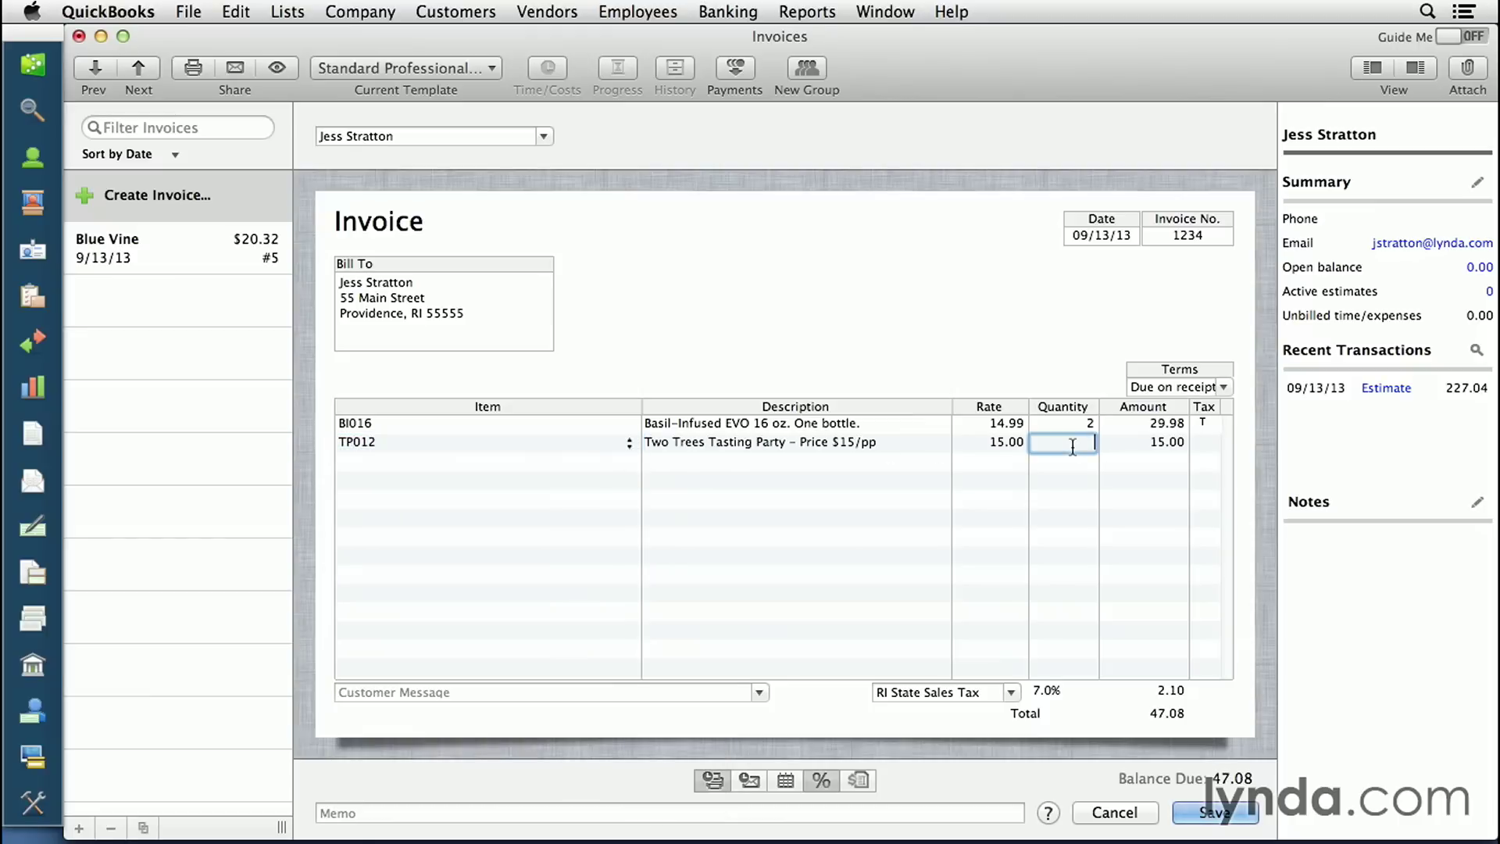
pyautogui.write('14')
pyautogui.press('Tab')
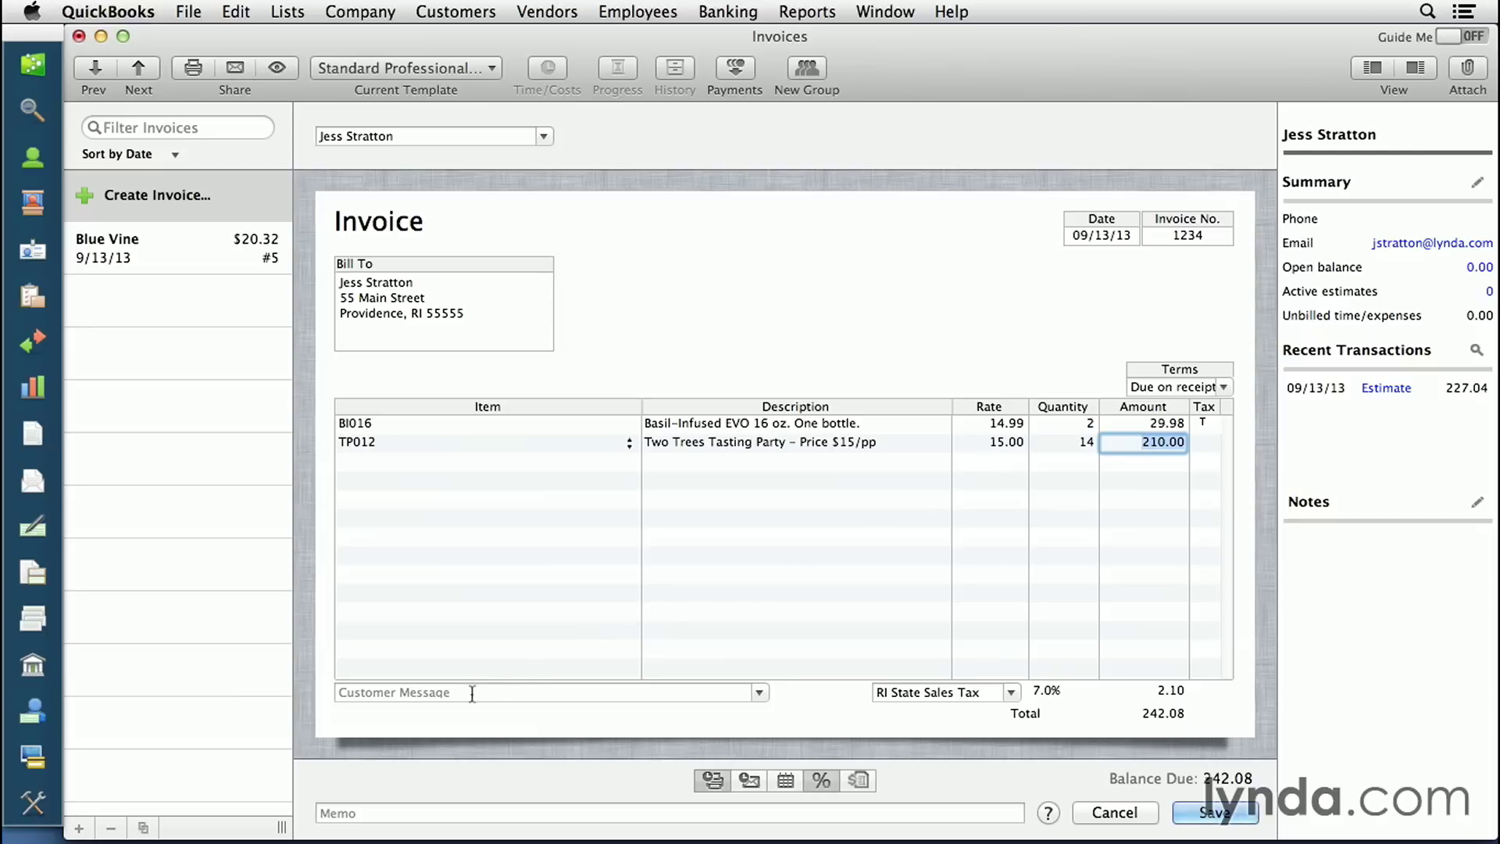
pyautogui.click(762, 689)
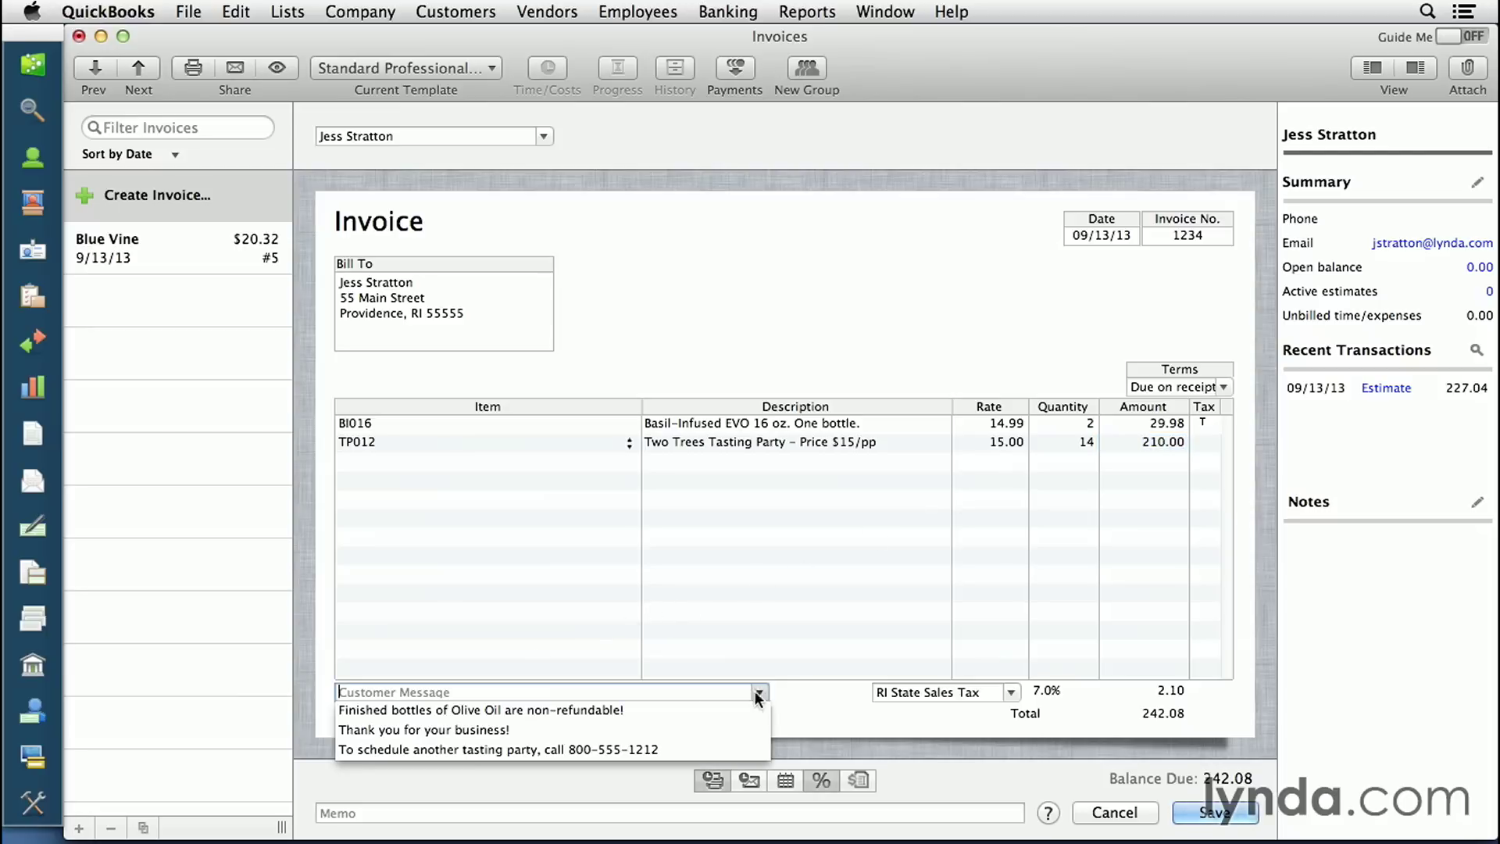
pyautogui.click(586, 730)
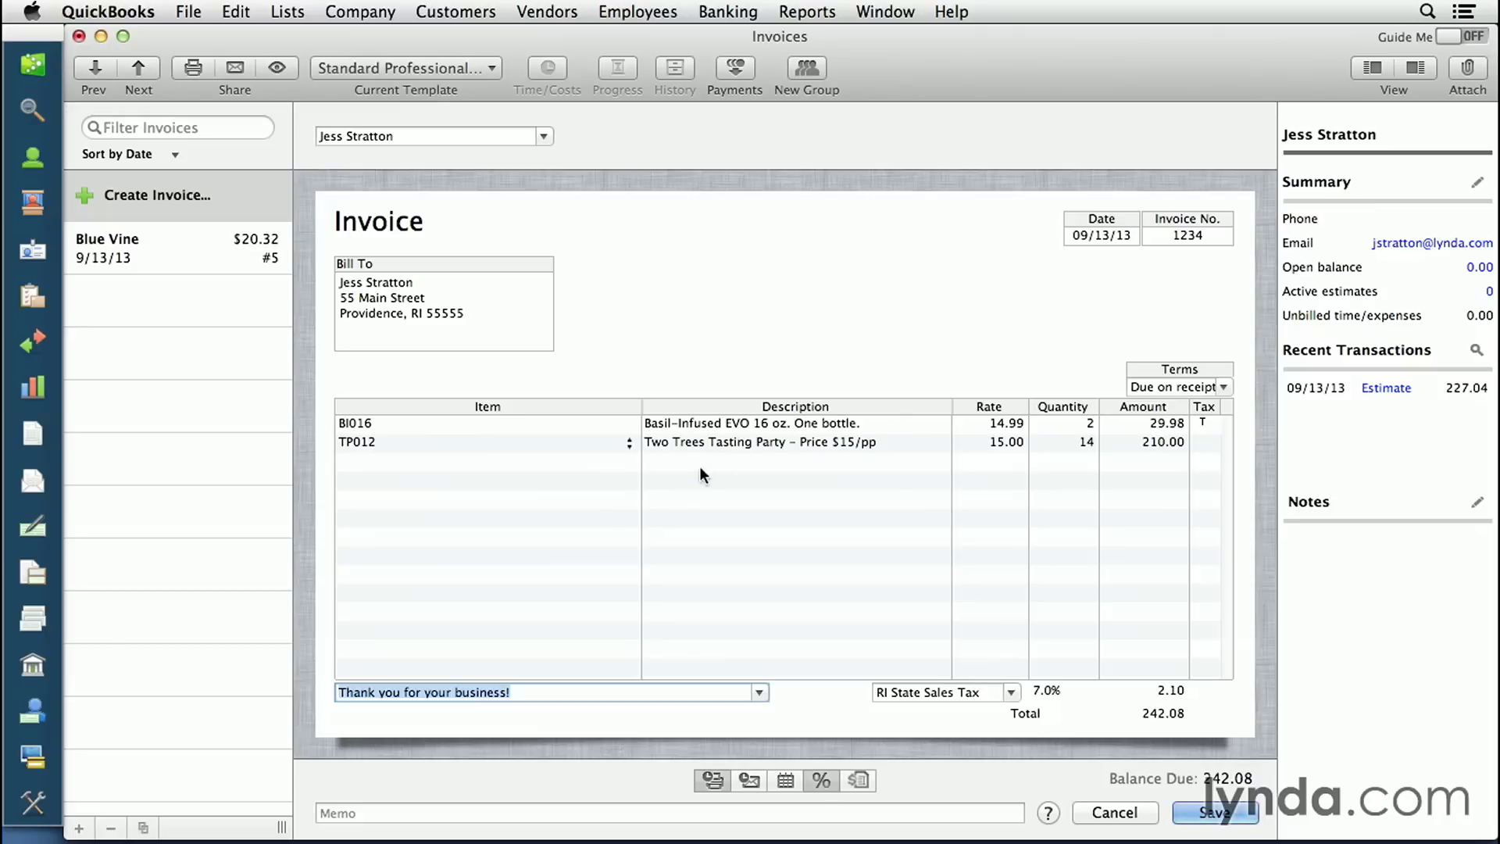
# - Delete the TP012 tasting party line and put Alberquina 128 oz. on the second row
pyautogui.rightClick(823, 443)
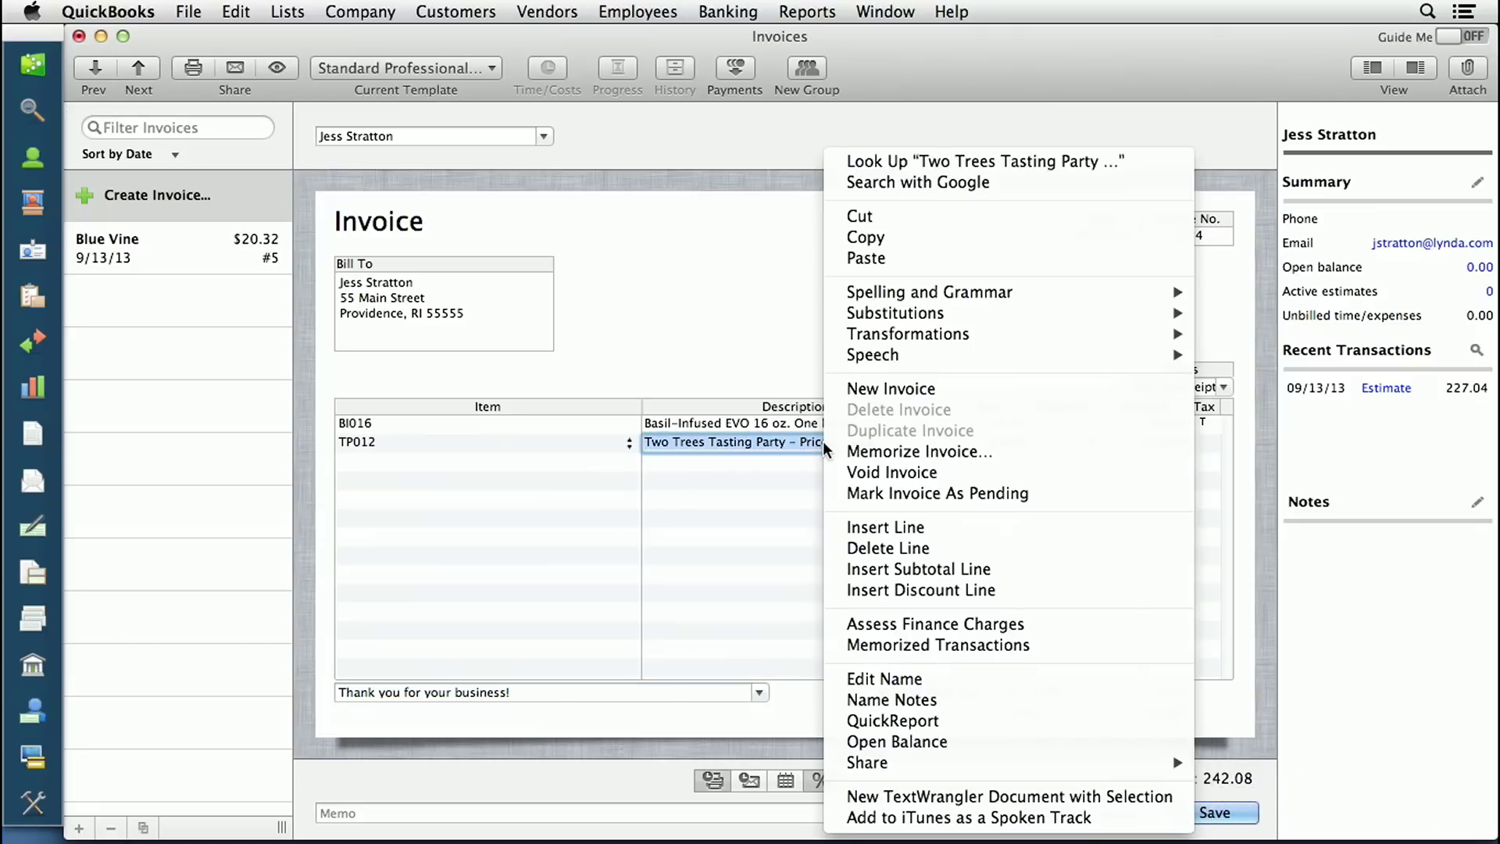
pyautogui.click(899, 547)
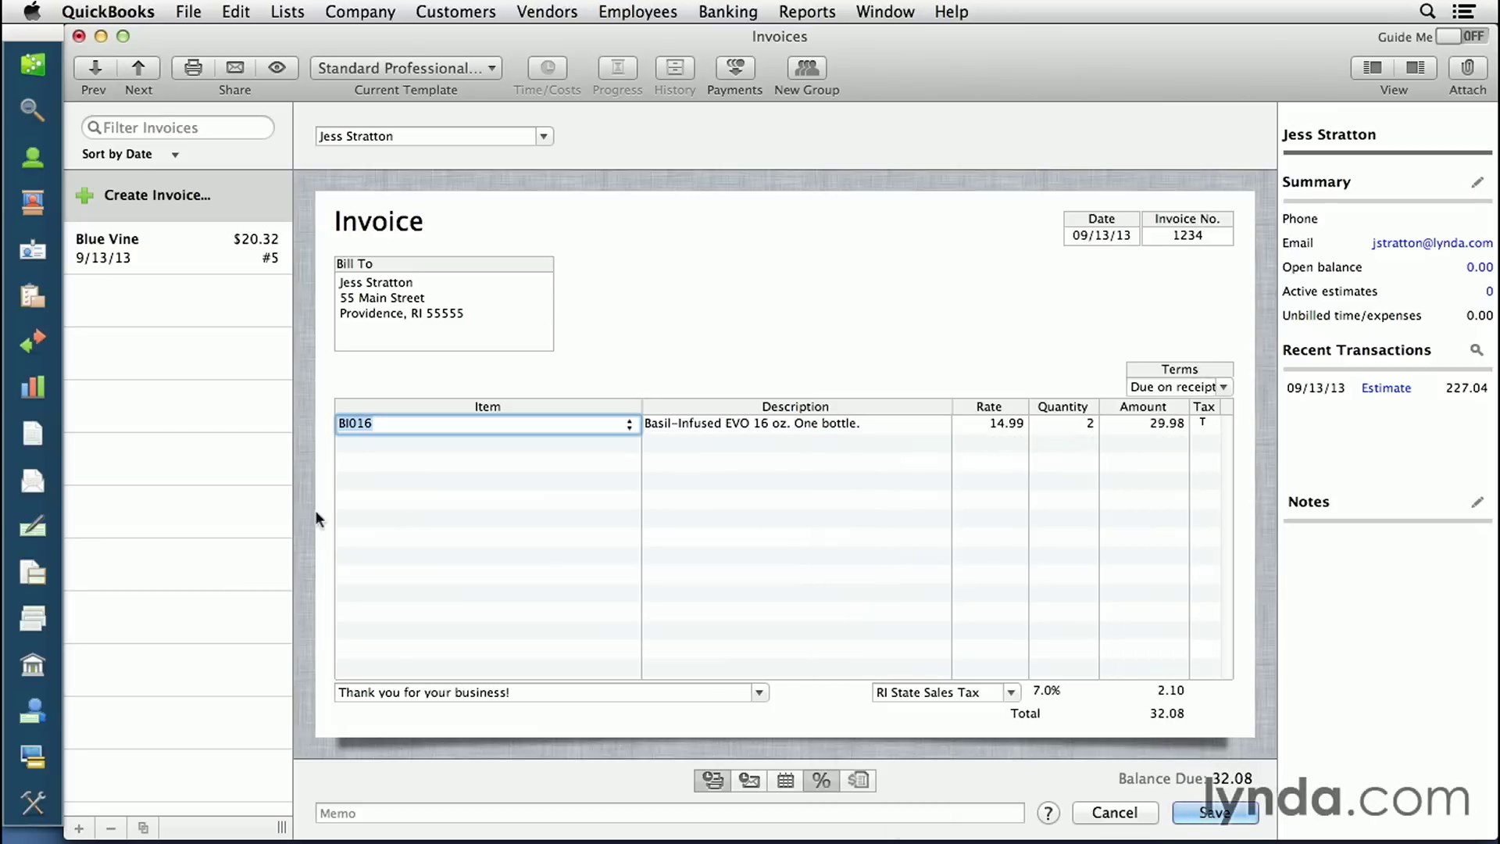
pyautogui.click(547, 442)
pyautogui.click(629, 443)
pyautogui.click(539, 539)
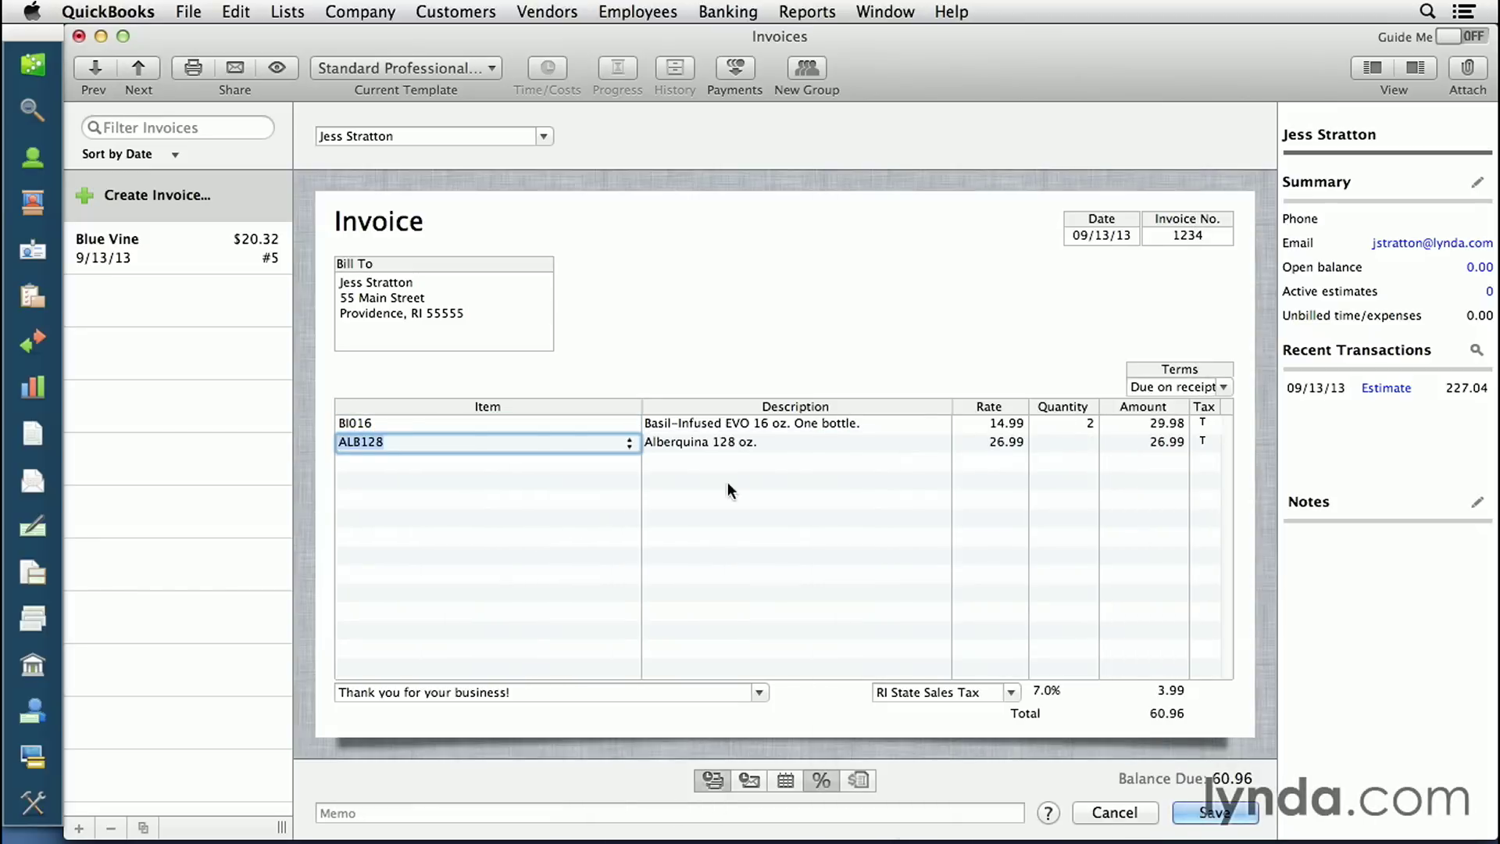
# - Add Basil-Infused EVO 16 oz. as the third line and set both new lines to quantity 1
pyautogui.click(602, 463)
pyautogui.click(630, 463)
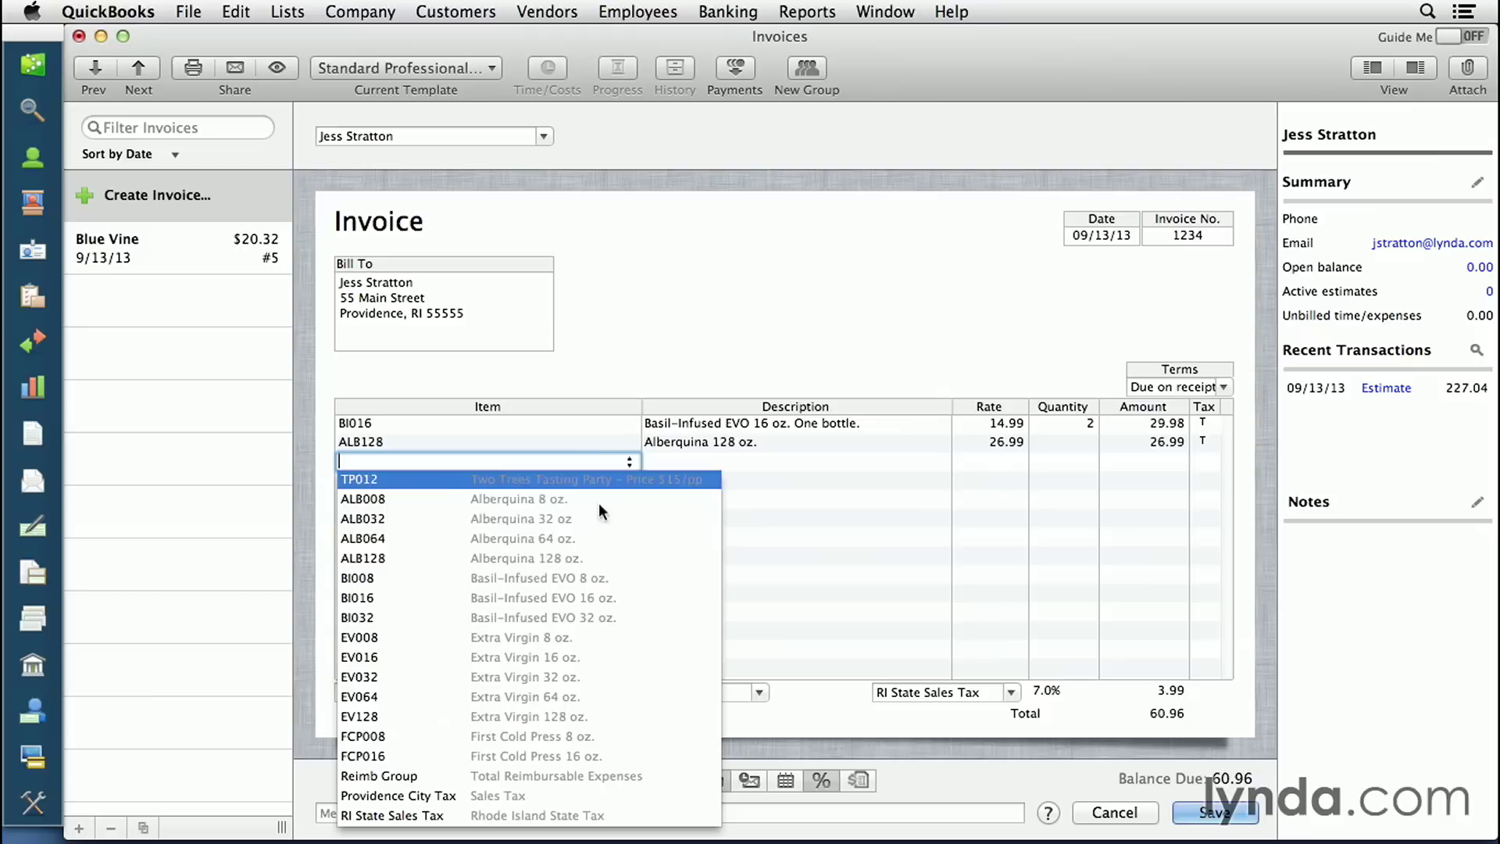
pyautogui.click(522, 592)
pyautogui.click(1064, 442)
pyautogui.write('1')
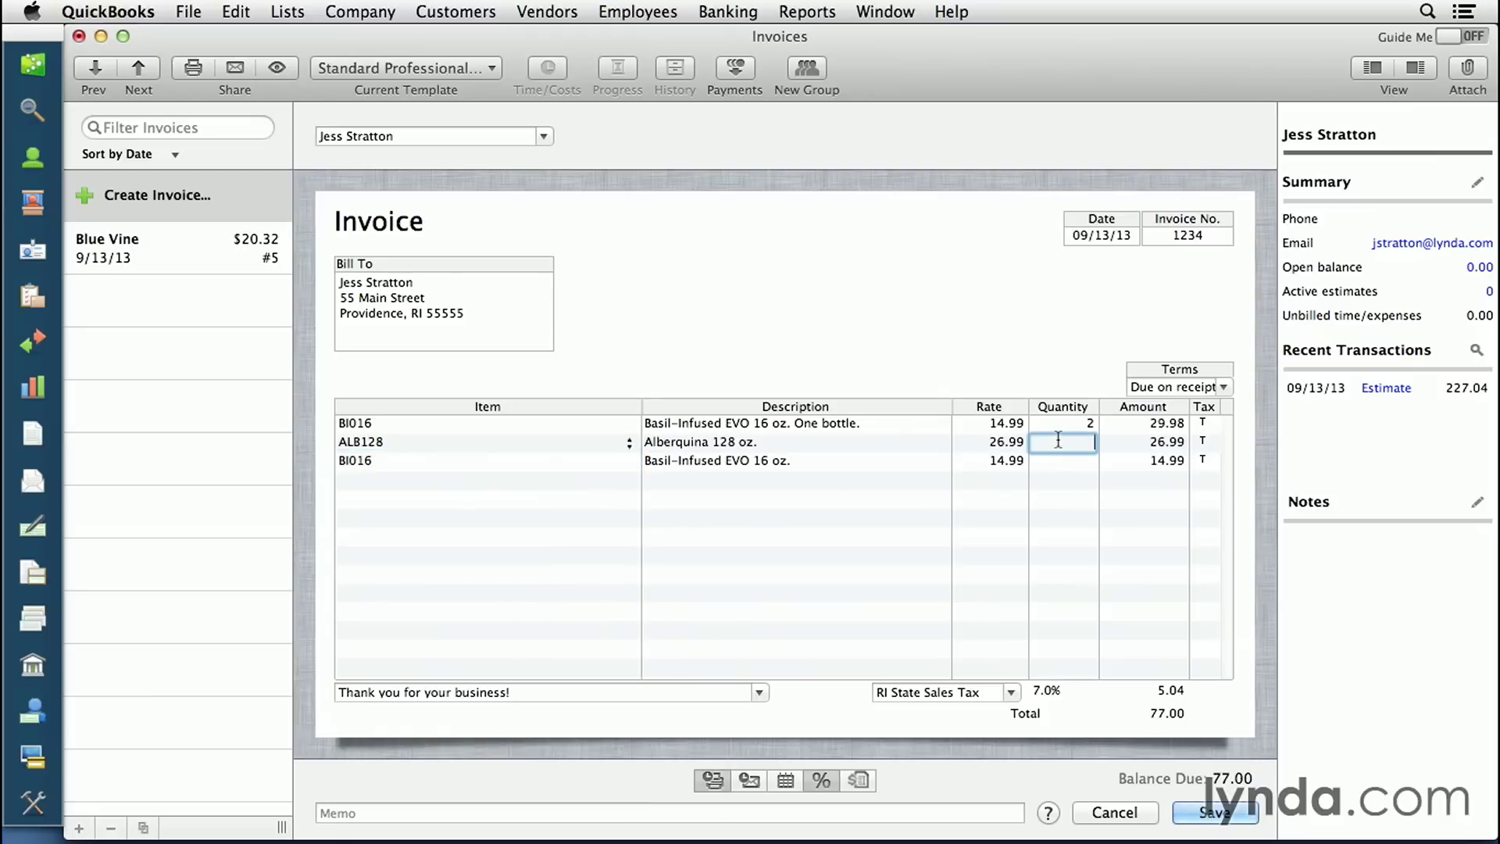
pyautogui.click(1078, 463)
pyautogui.write('1')
pyautogui.click(550, 489)
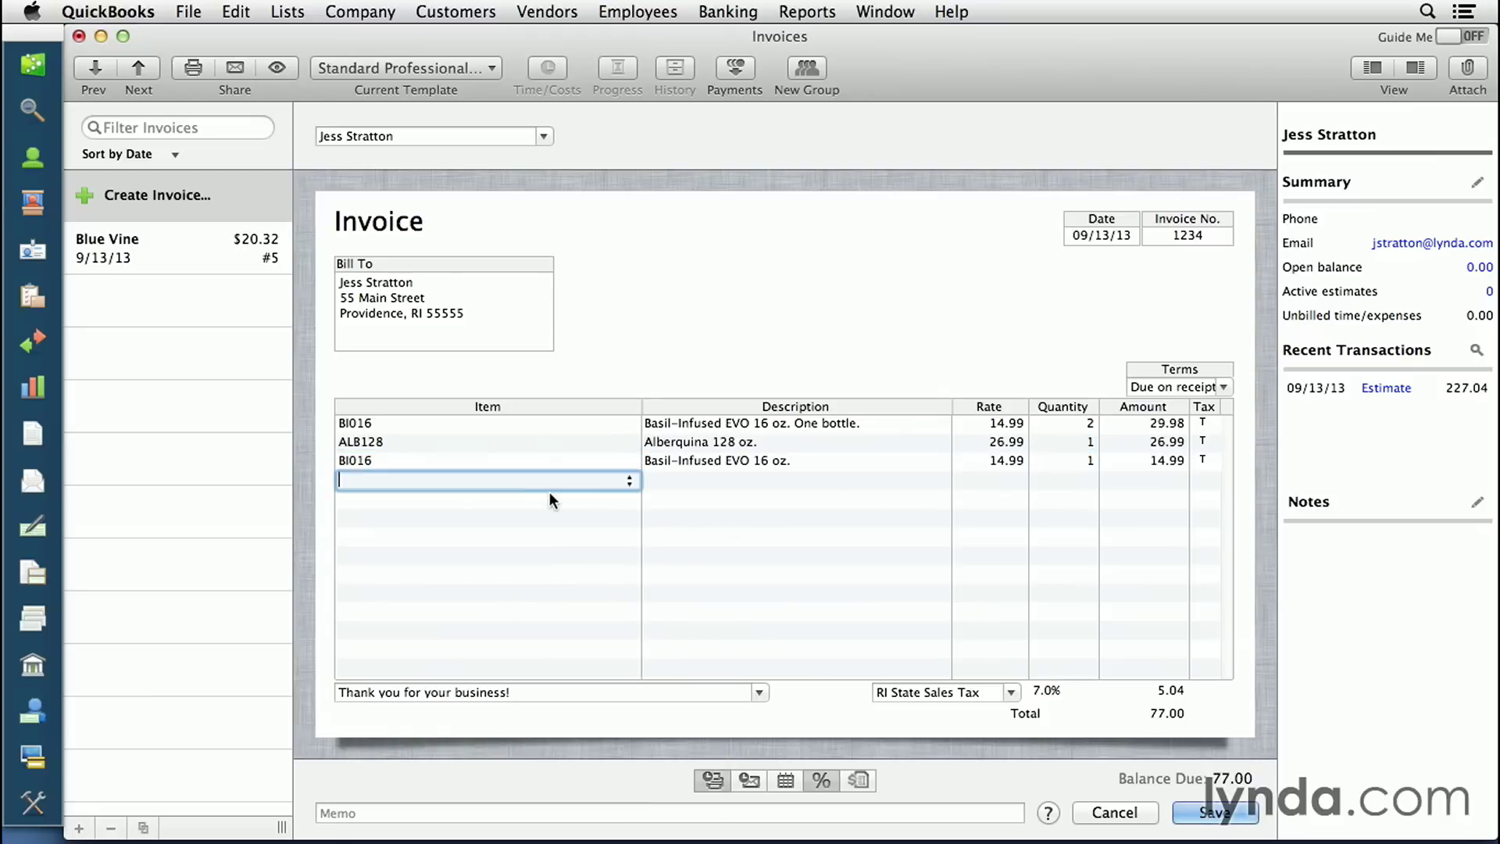
pyautogui.rightClick(705, 458)
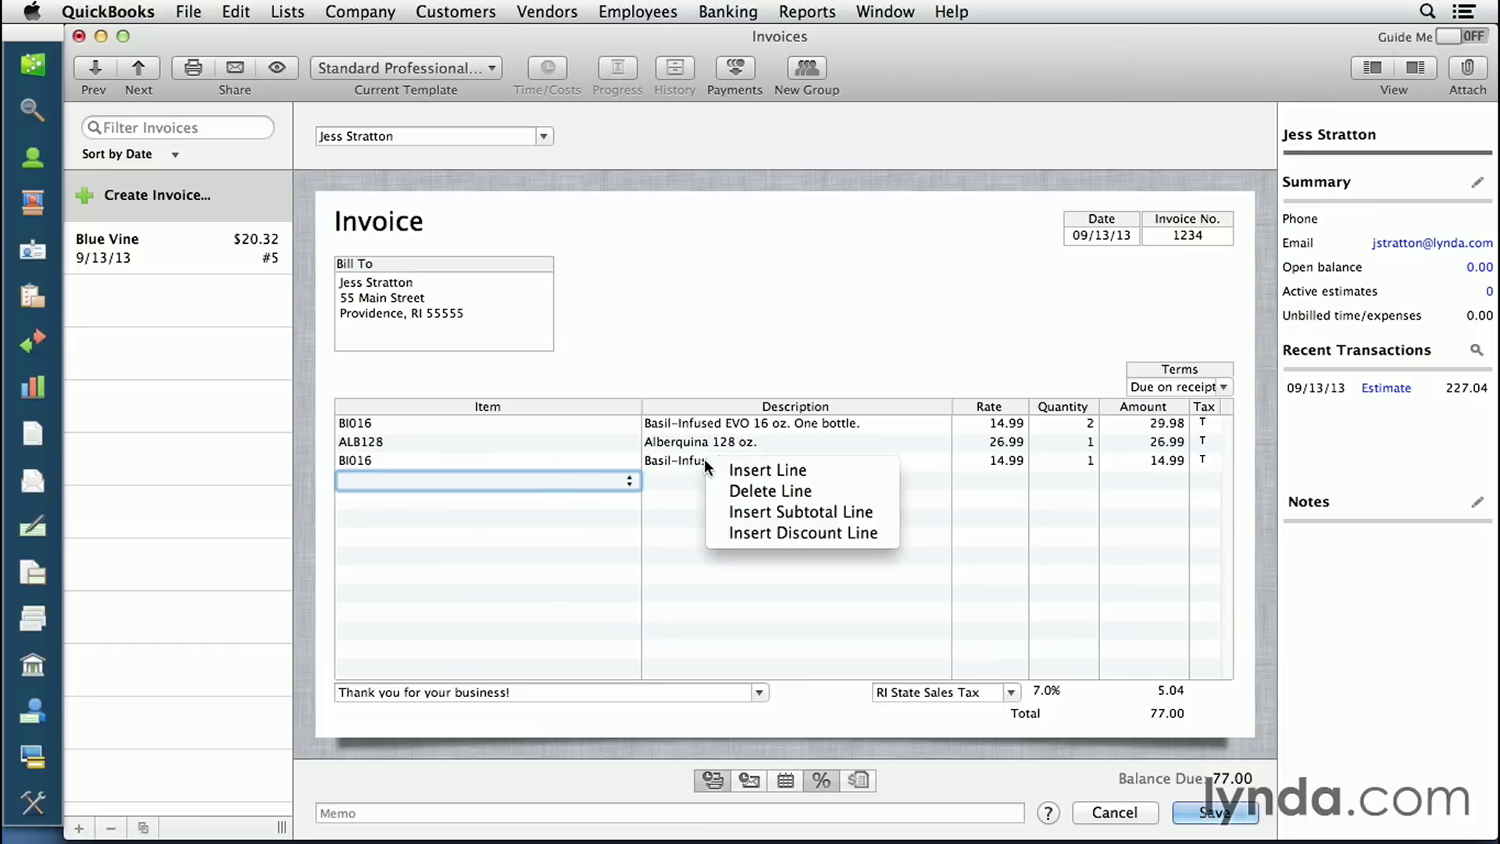
# - Insert a subtotal line, setting up a new Subtotal-type item that shows 71.96
pyautogui.click(754, 514)
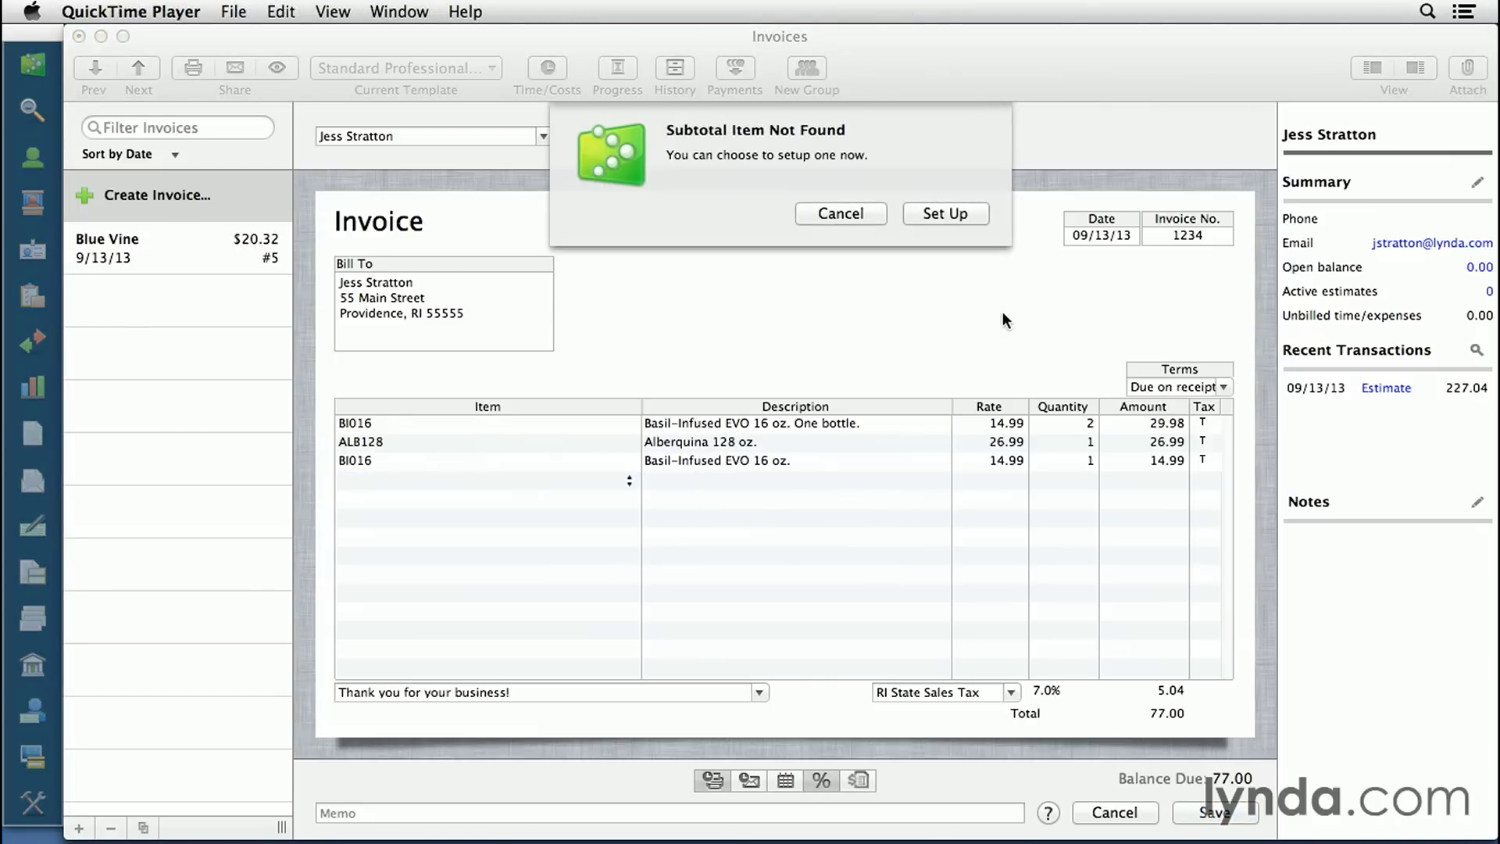
pyautogui.click(955, 213)
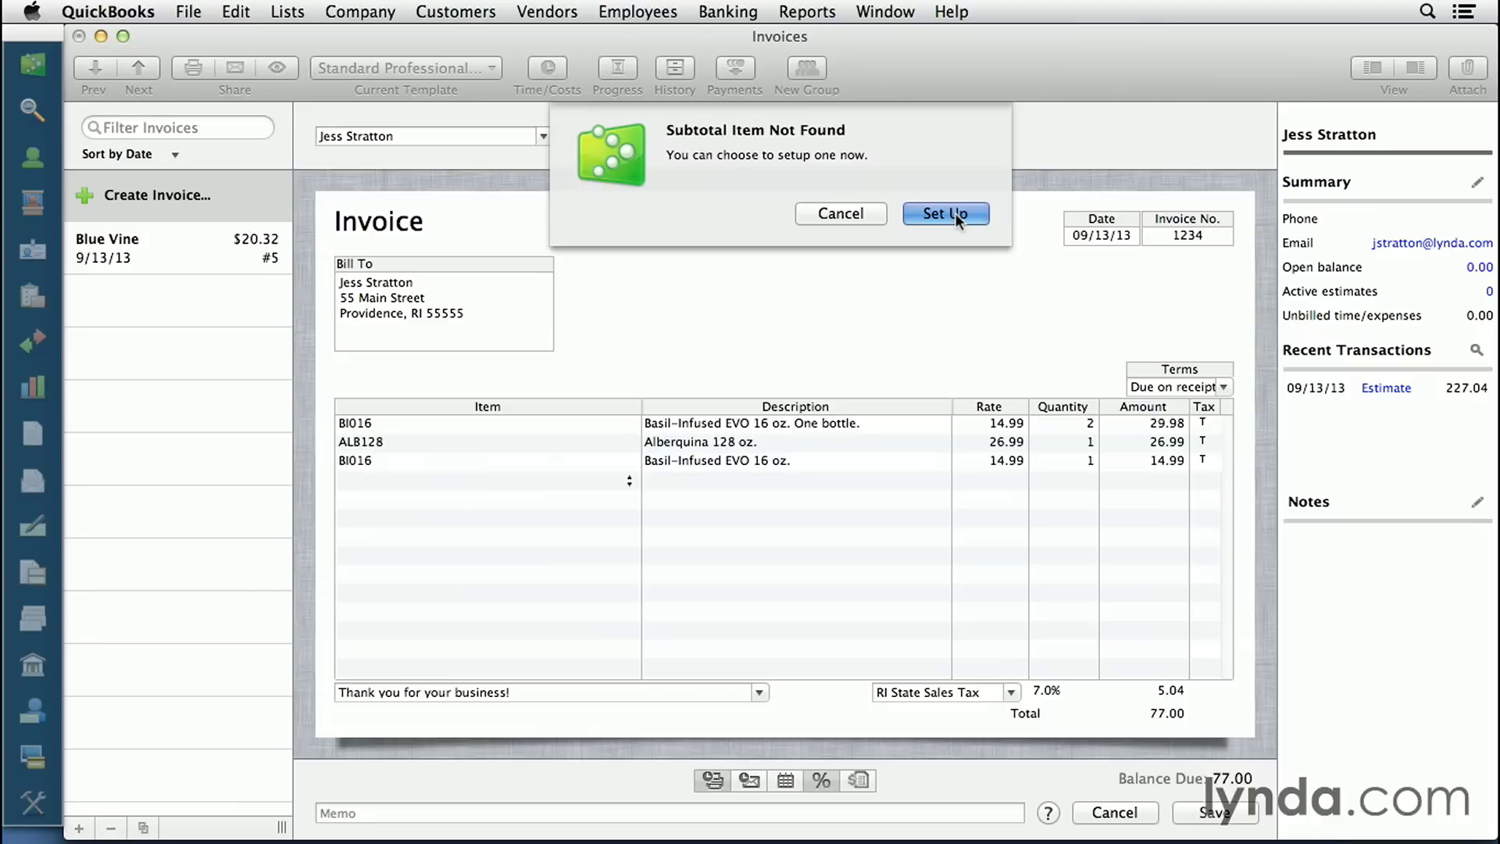
pyautogui.click(955, 213)
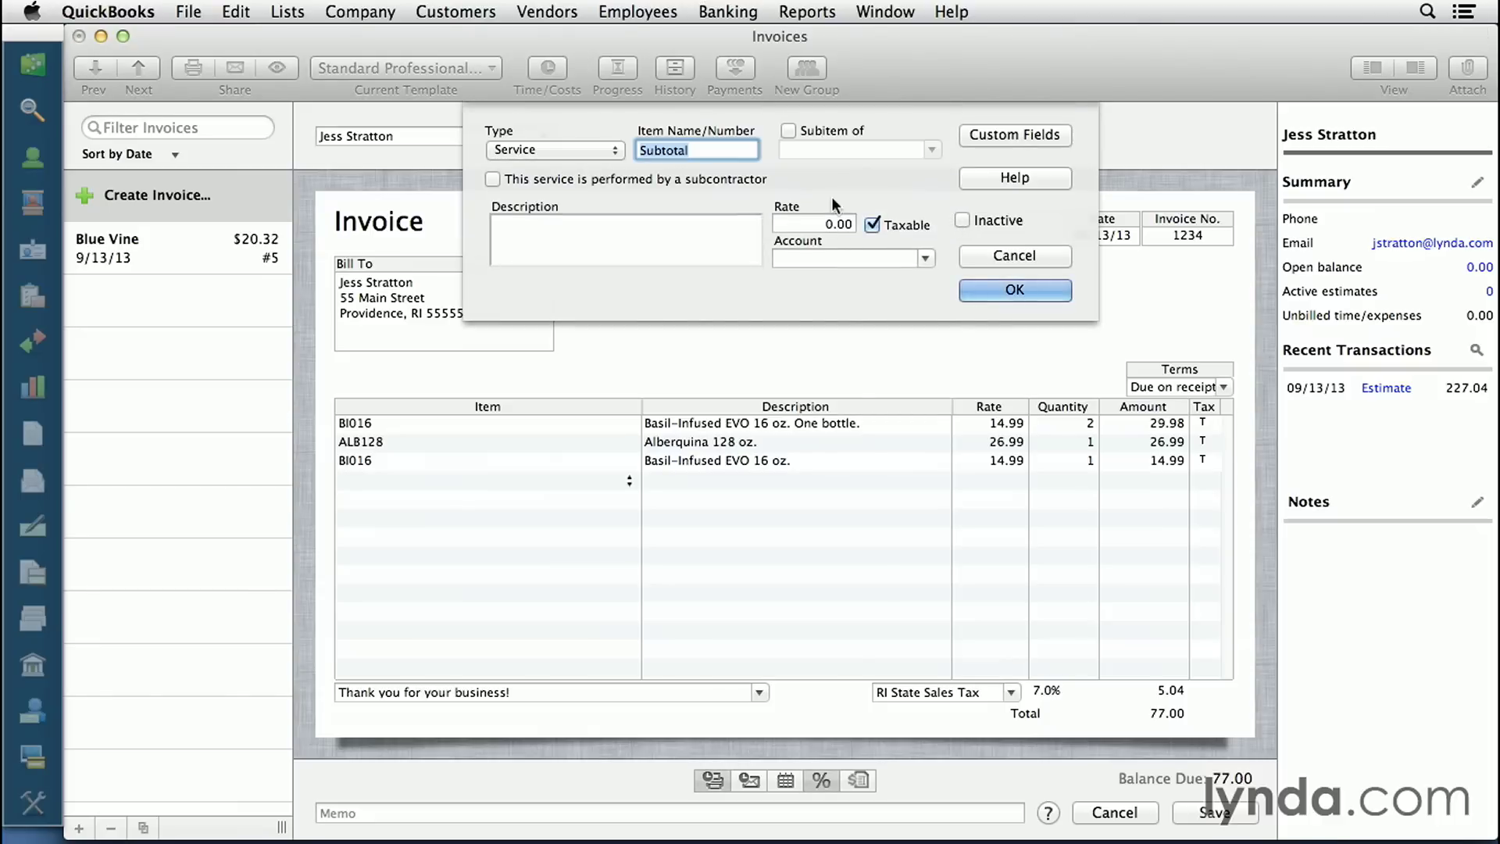
pyautogui.click(616, 152)
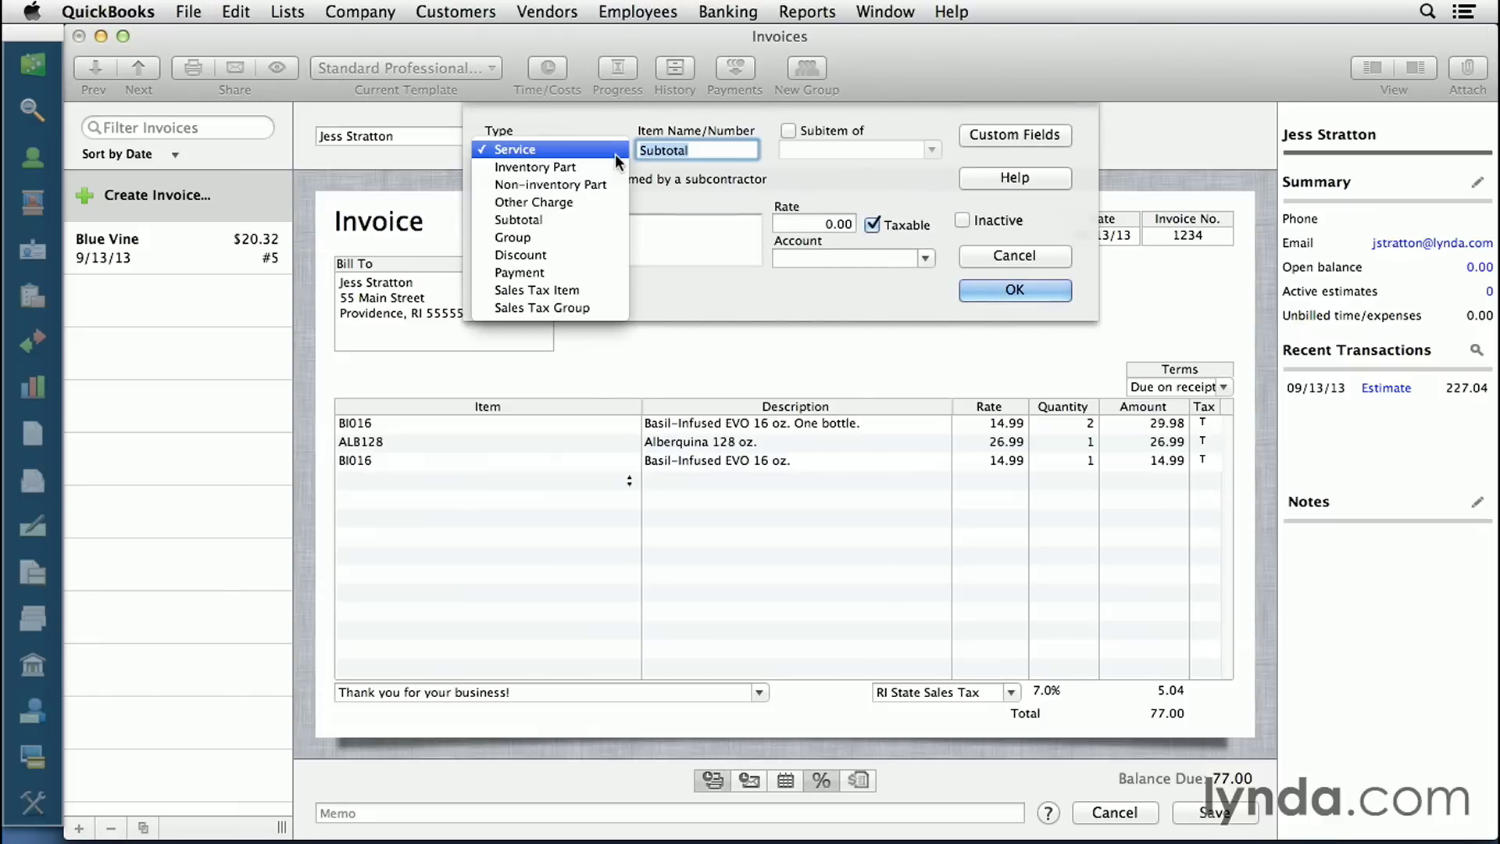
pyautogui.click(566, 220)
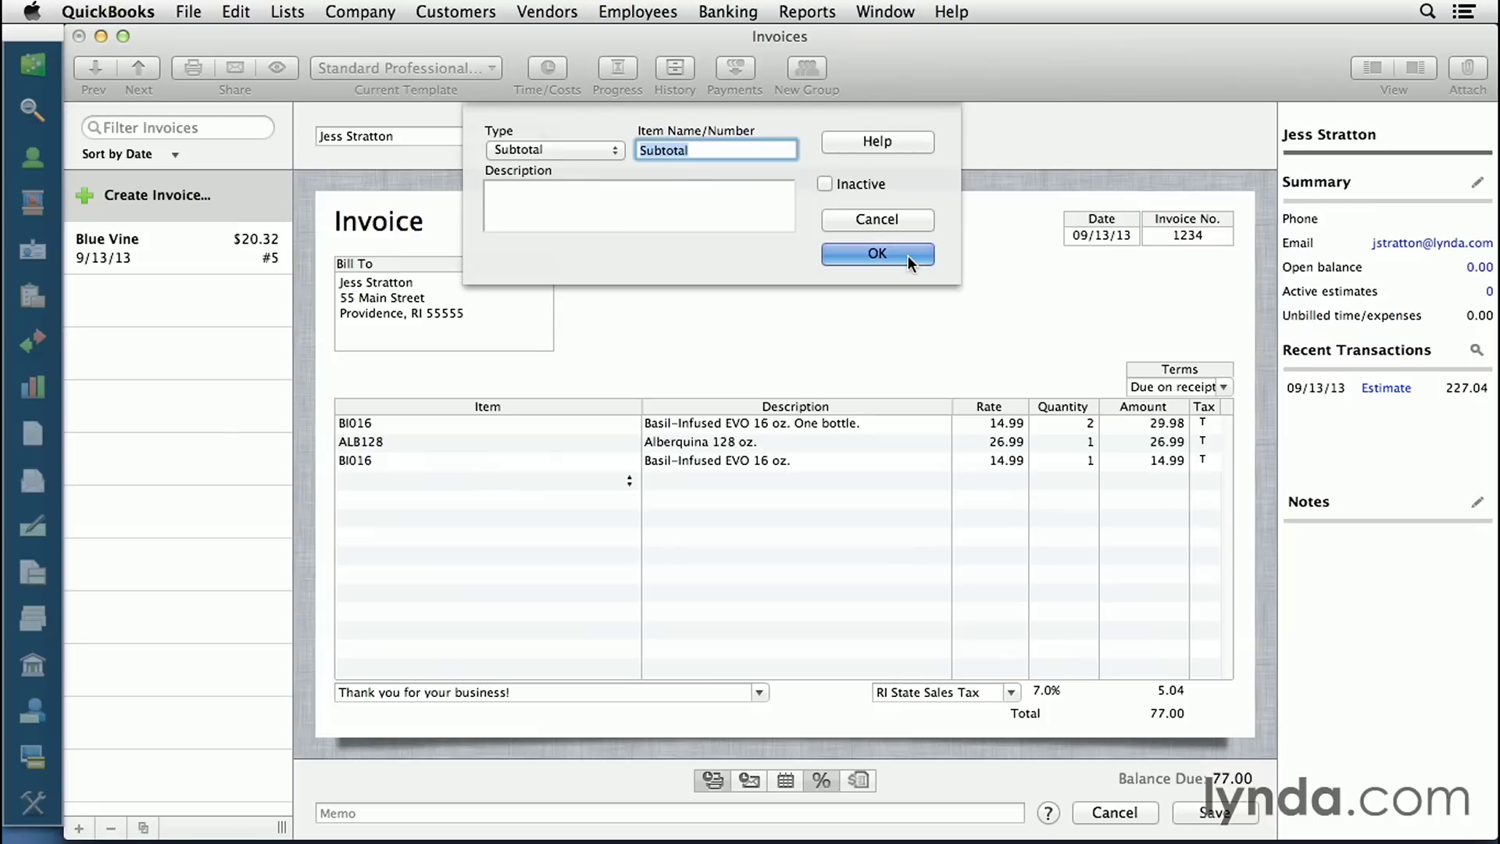
pyautogui.click(877, 254)
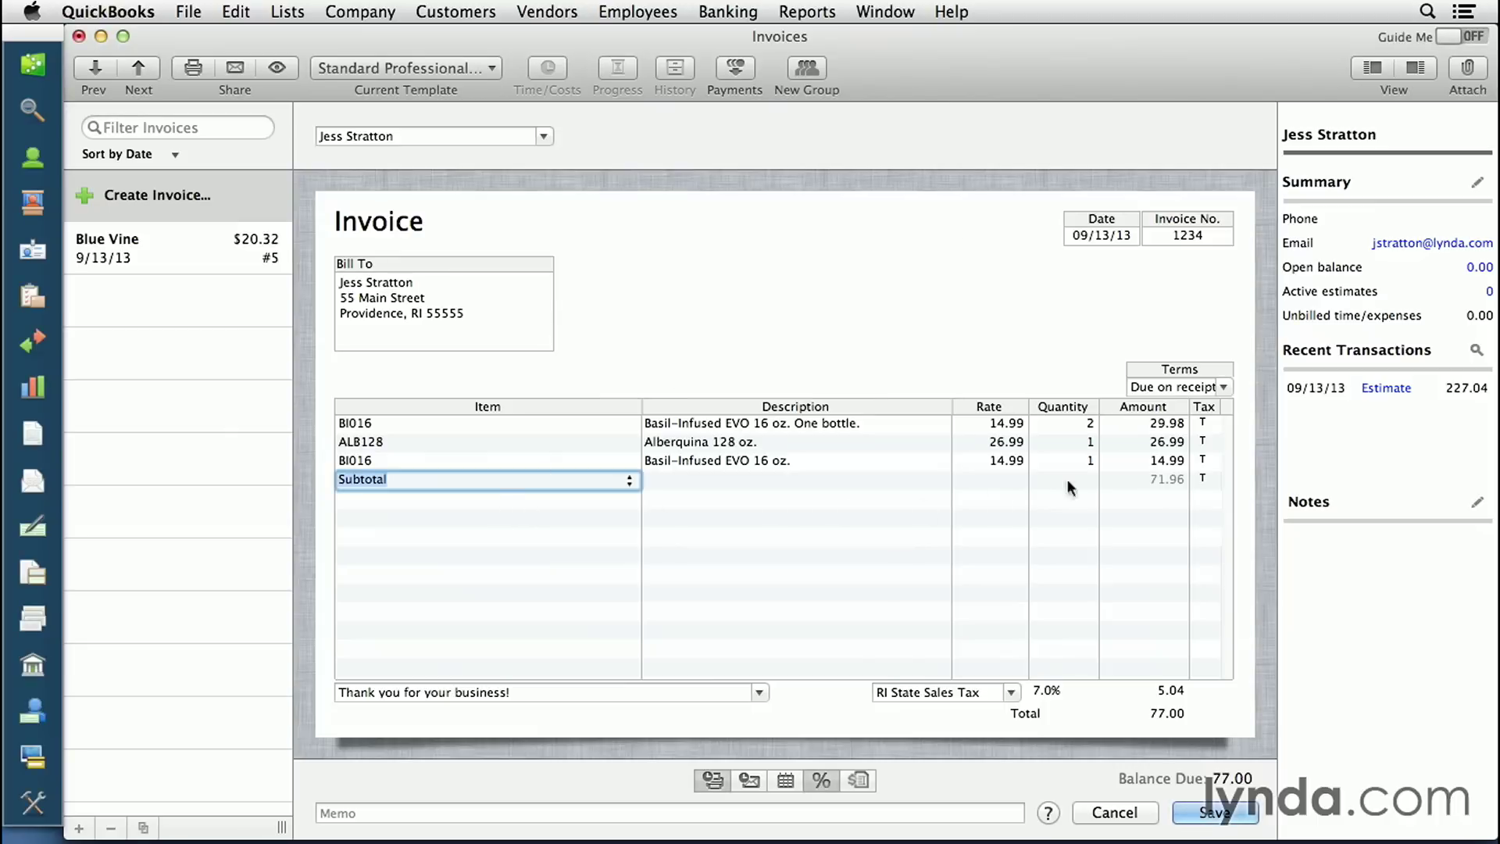
# - Add TP012 at quantity 2 on the fifth line and save invoice 1234 at 107.00
pyautogui.click(564, 502)
pyautogui.click(628, 499)
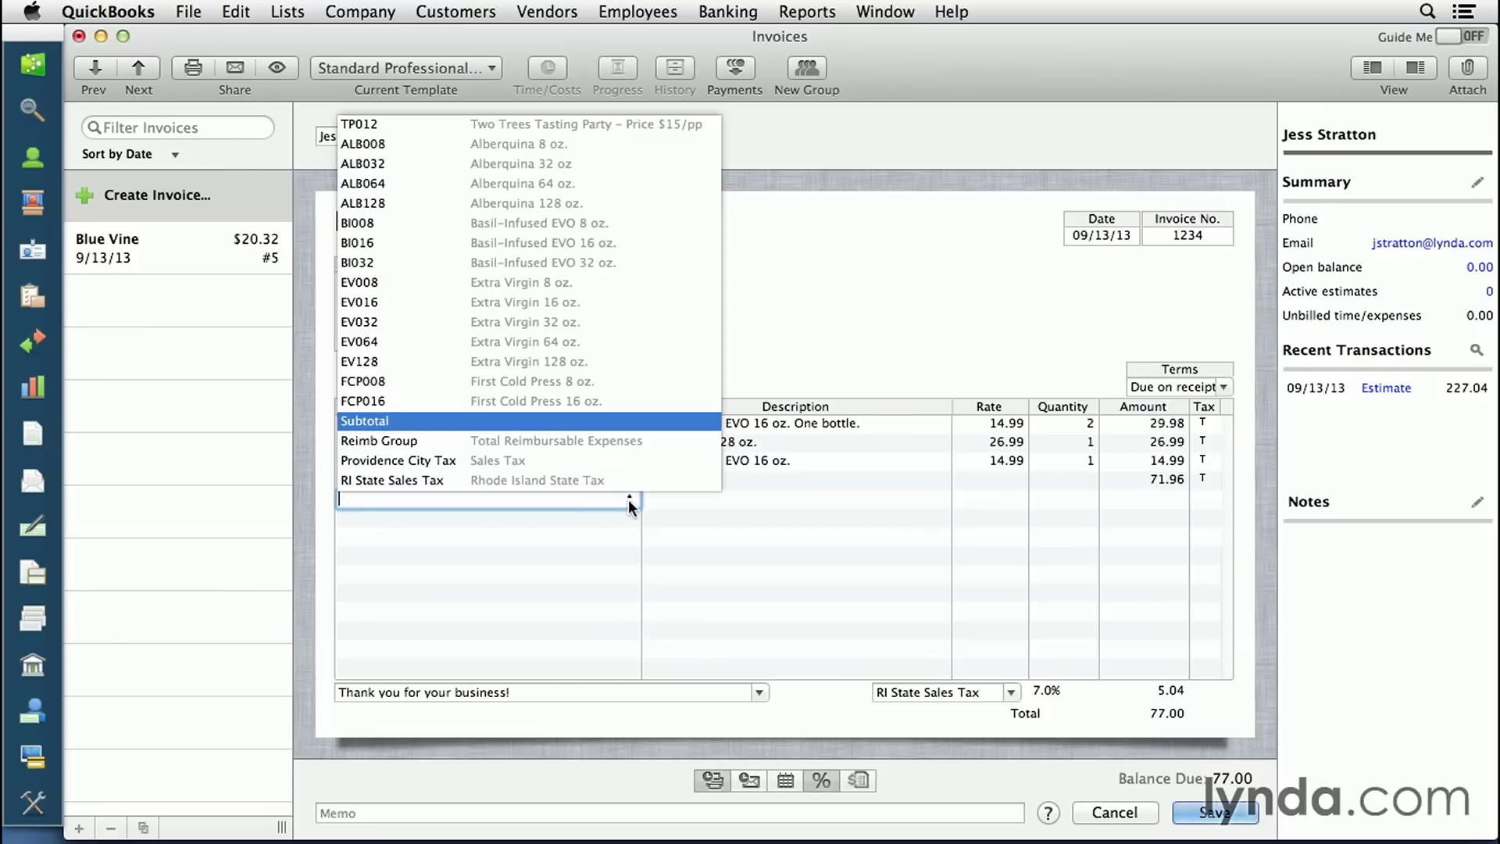
pyautogui.click(586, 132)
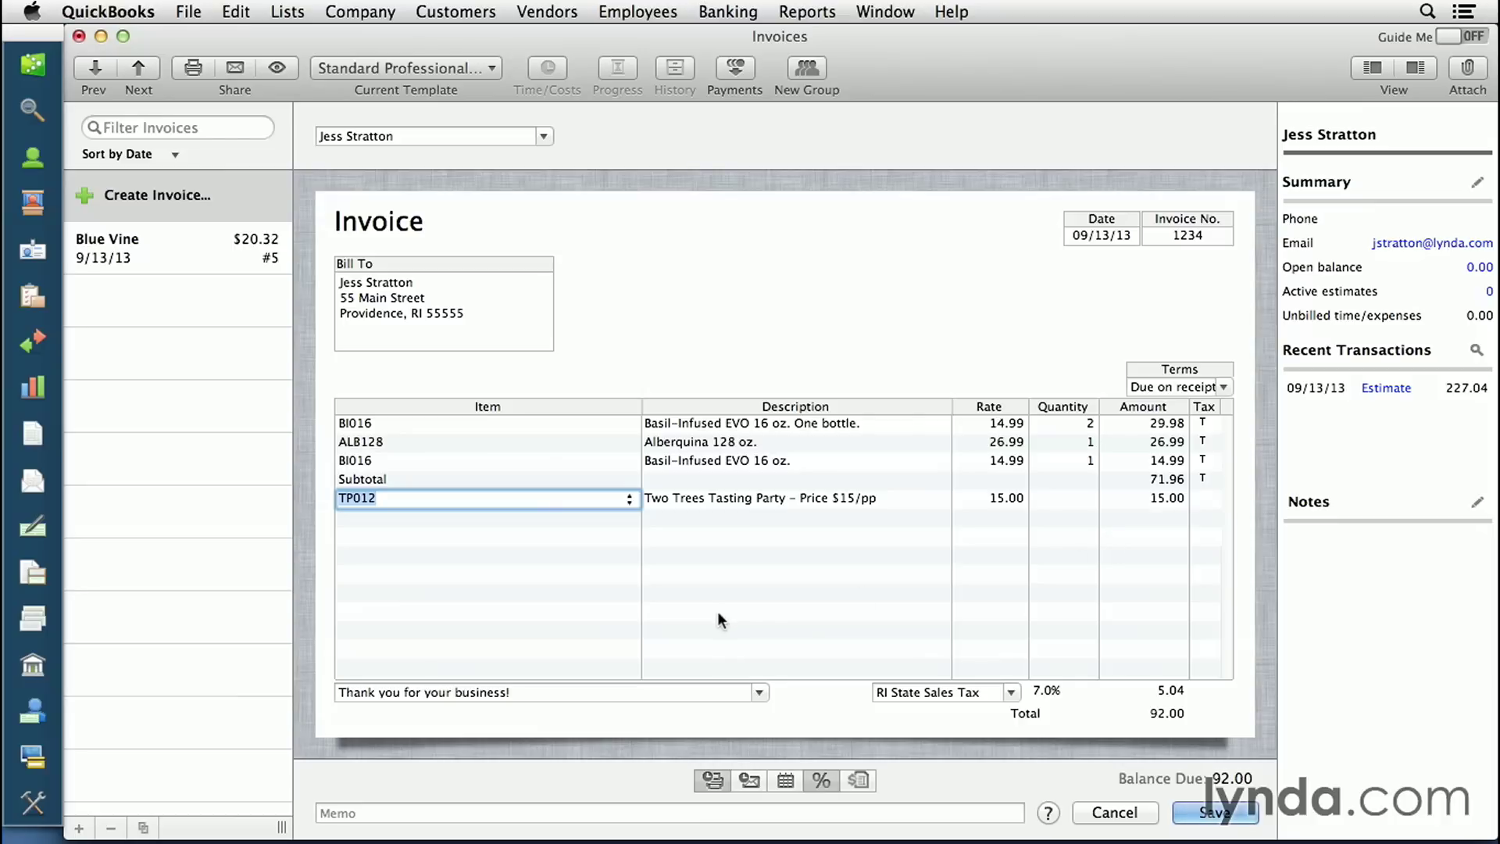
pyautogui.click(1085, 509)
pyautogui.write('2')
pyautogui.press('Return')
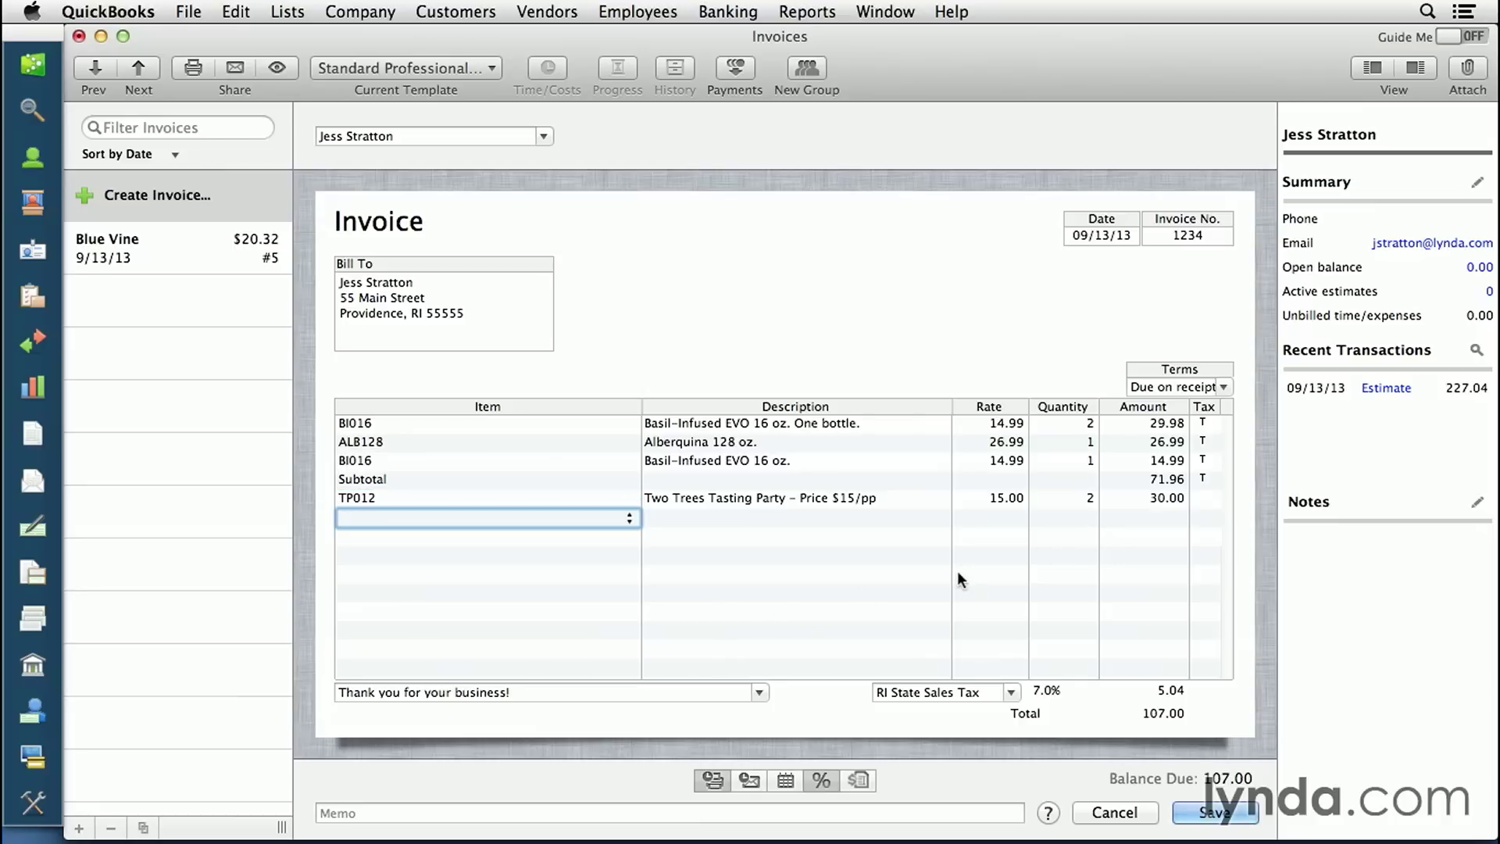
pyautogui.click(1213, 812)
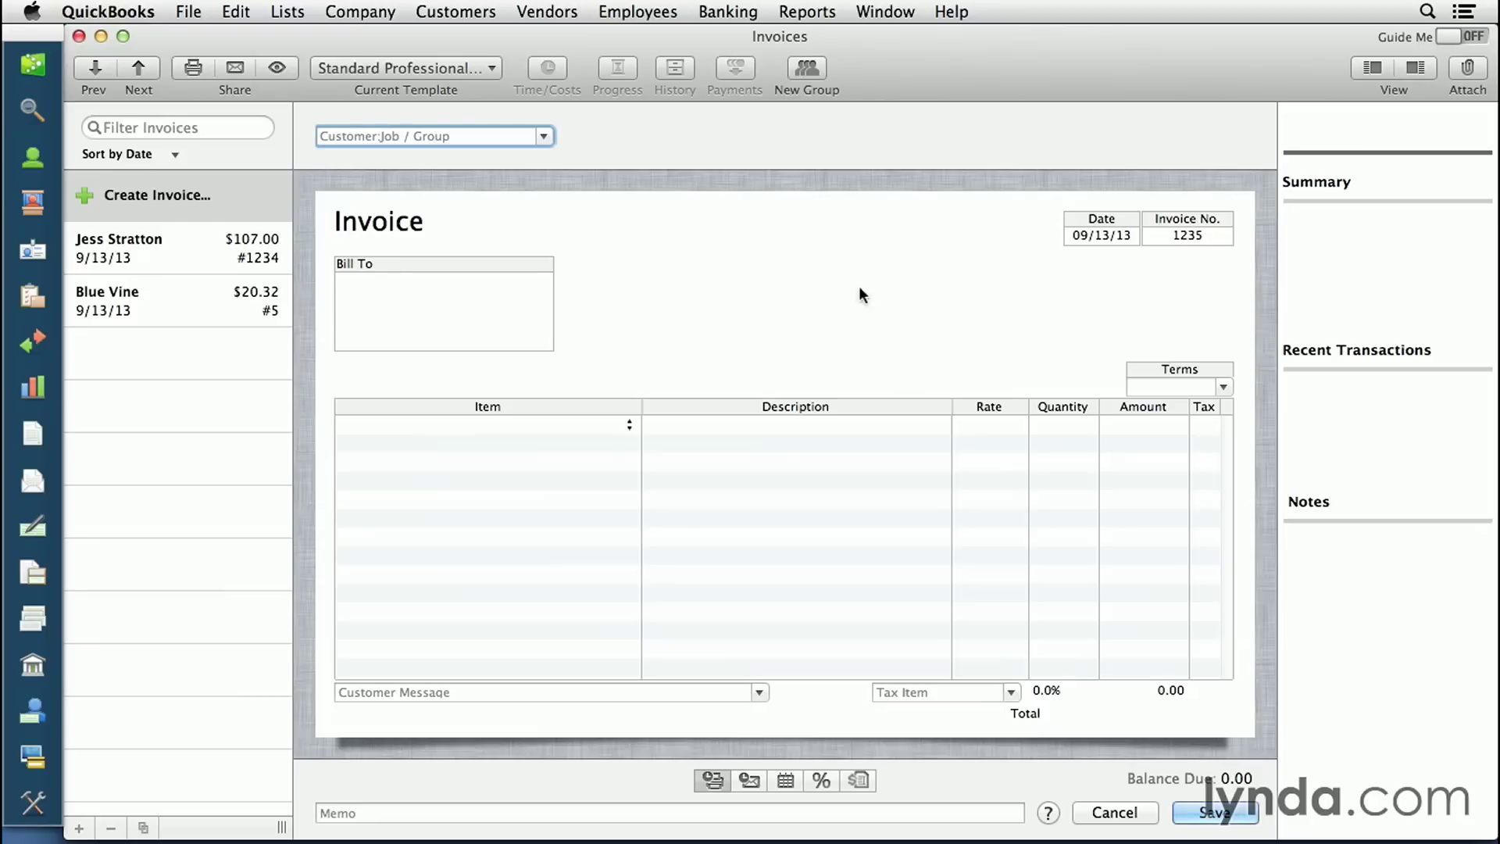
# - Reopen saved invoice 1234 and view it on the Standard Service Invoice template
pyautogui.click(199, 251)
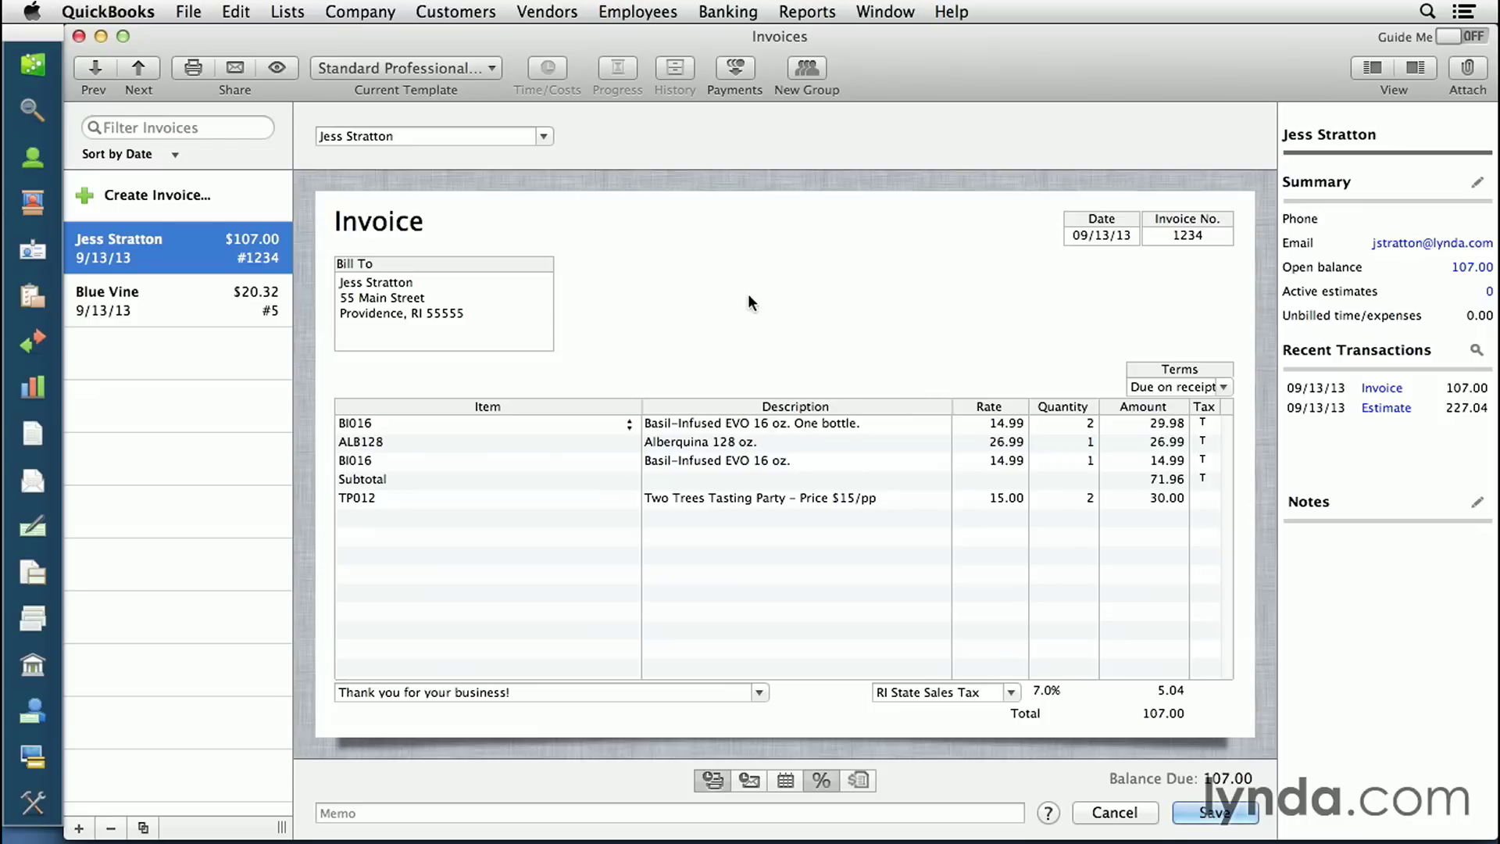
pyautogui.click(492, 69)
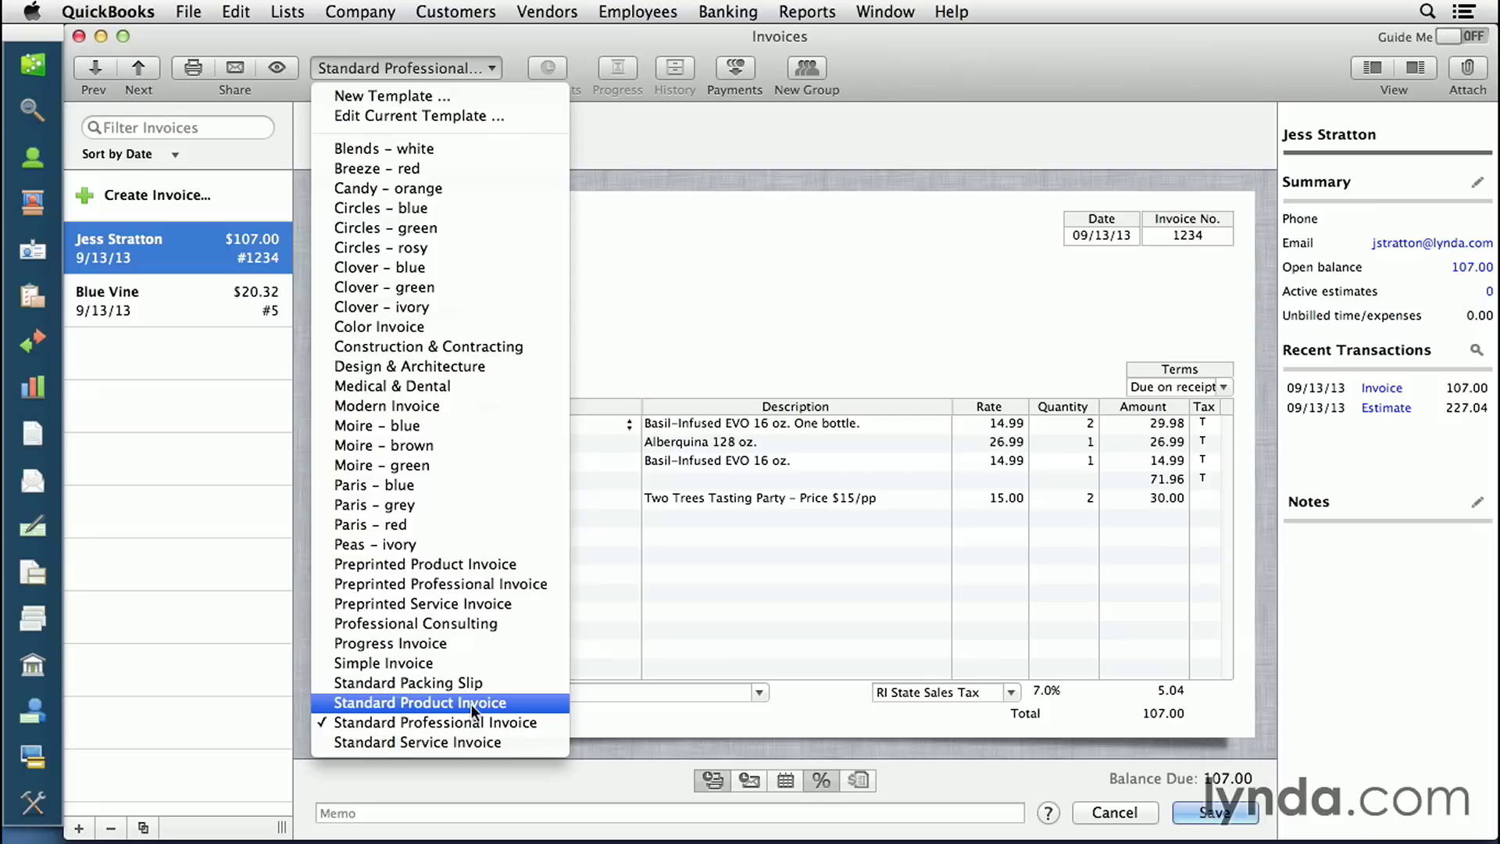
pyautogui.click(467, 743)
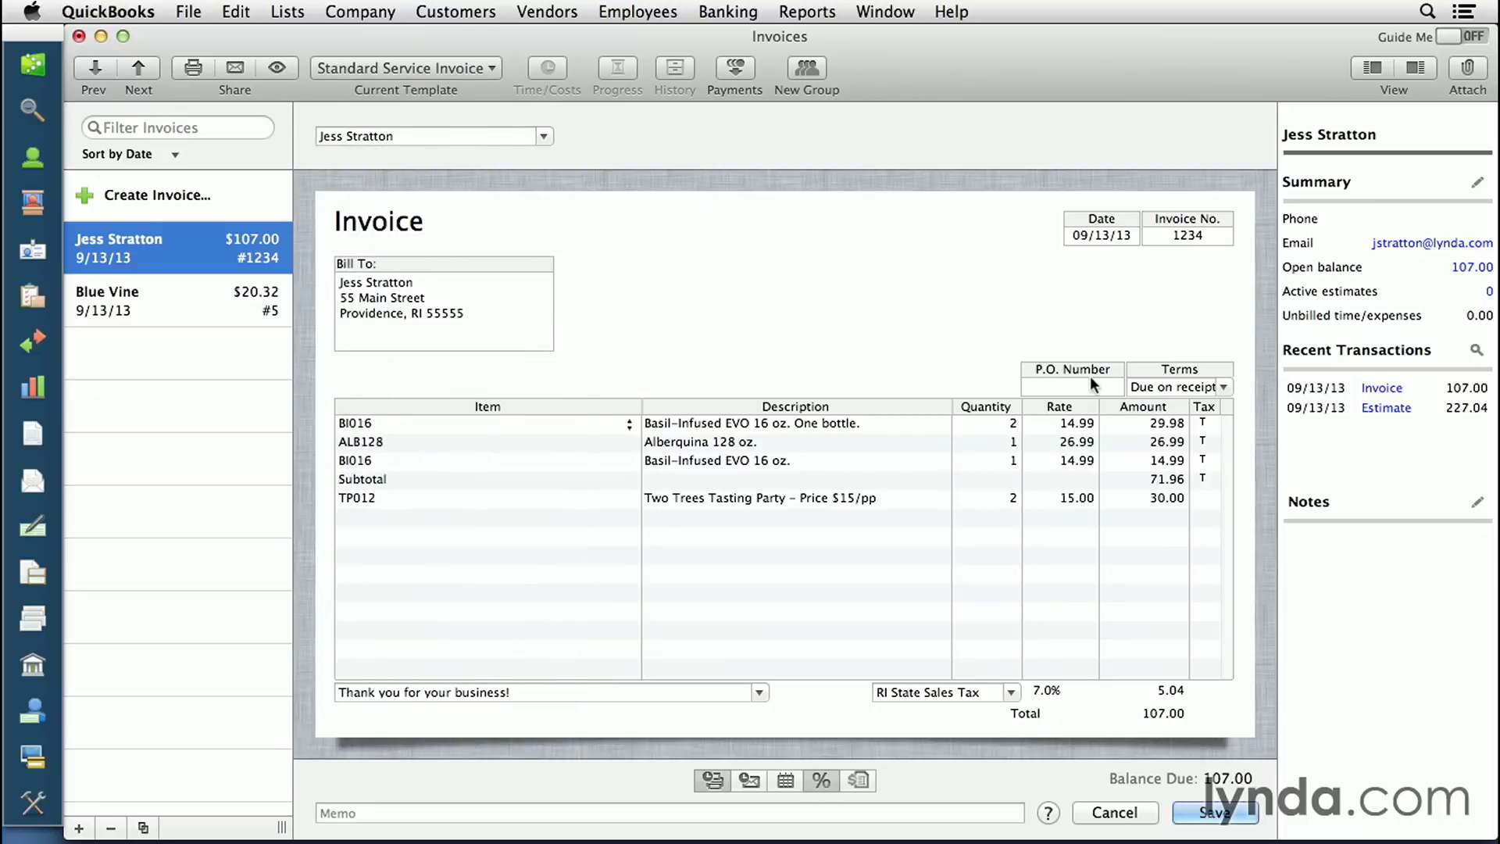
# - Switch to the Standard Product Invoice template and check the Ship Via options without choosing one
pyautogui.click(488, 69)
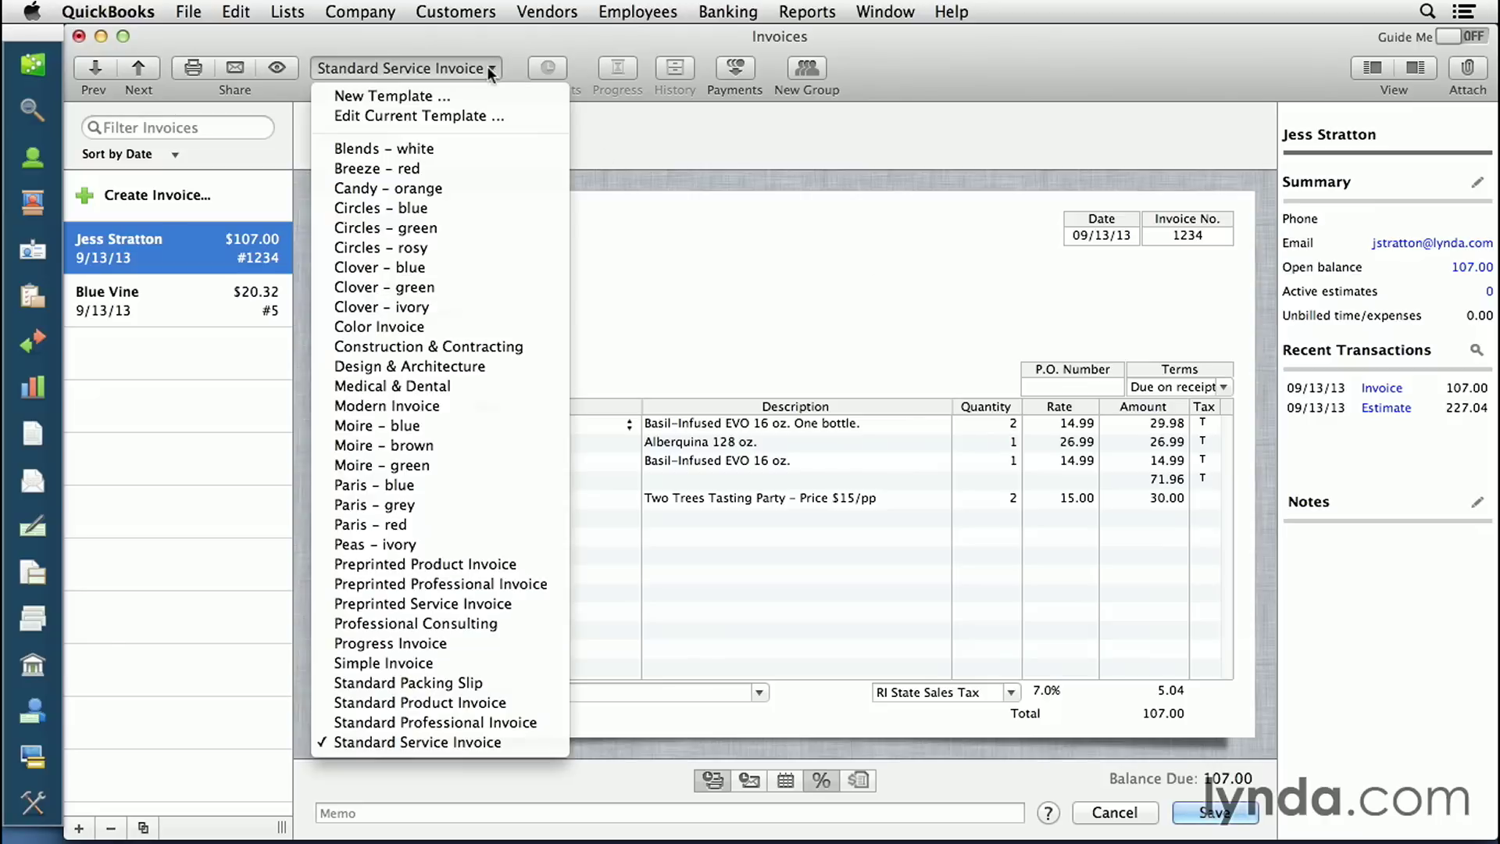
pyautogui.click(523, 704)
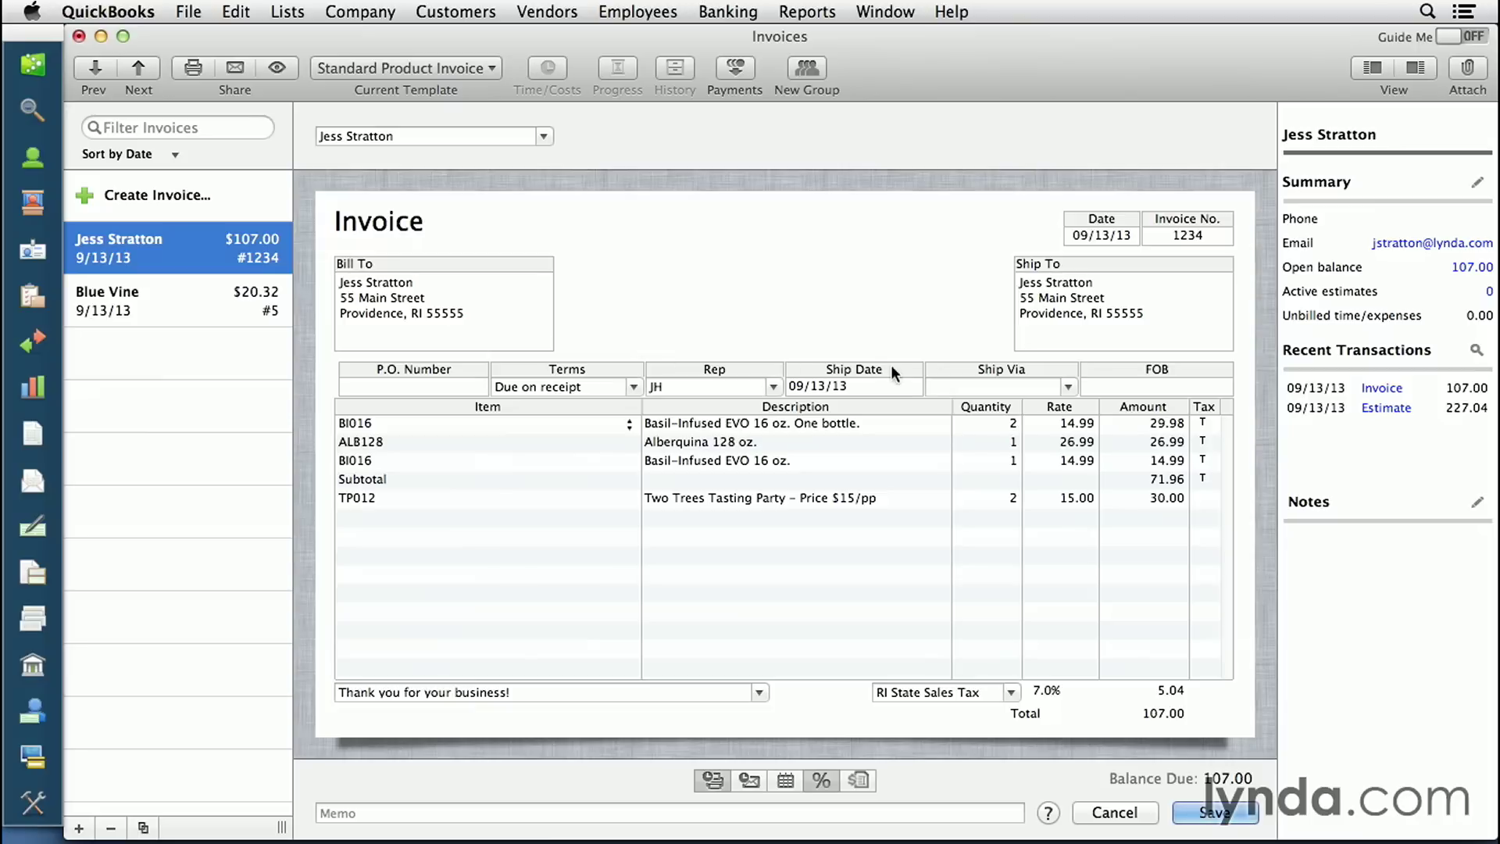
pyautogui.click(1067, 387)
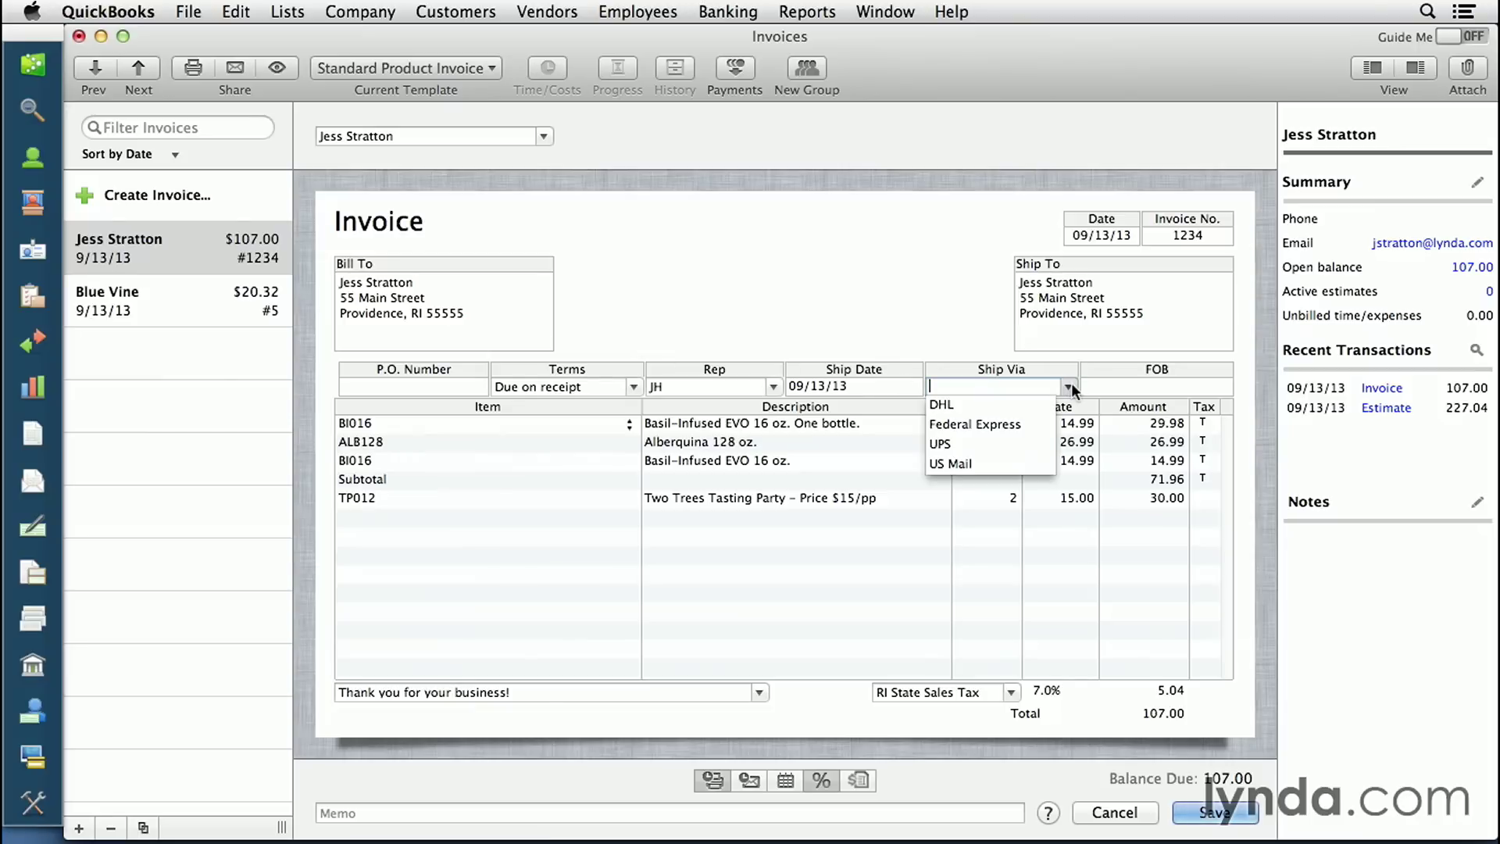
pyautogui.click(918, 284)
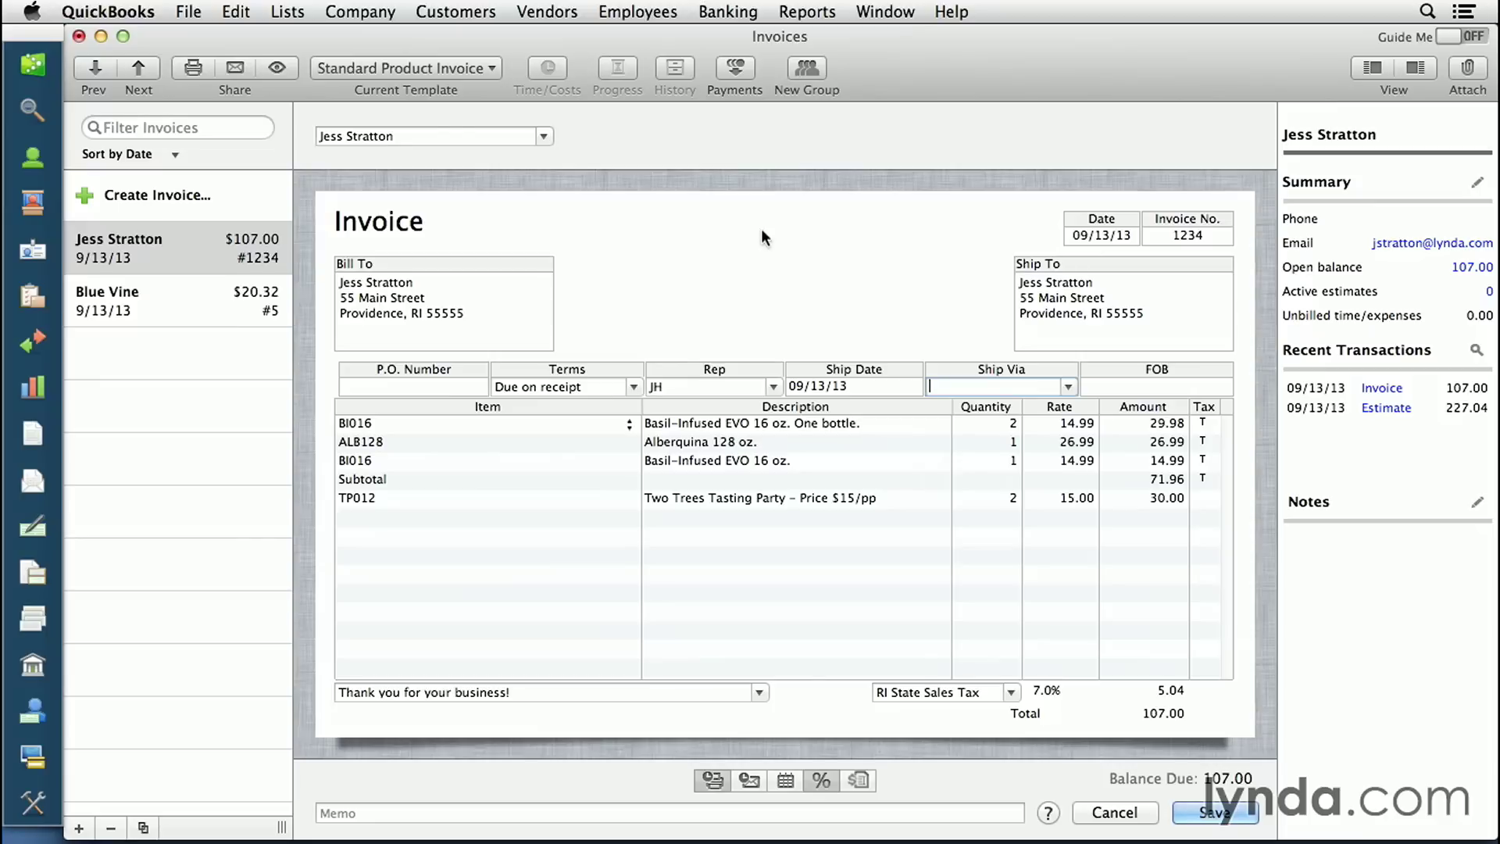
pyautogui.click(277, 69)
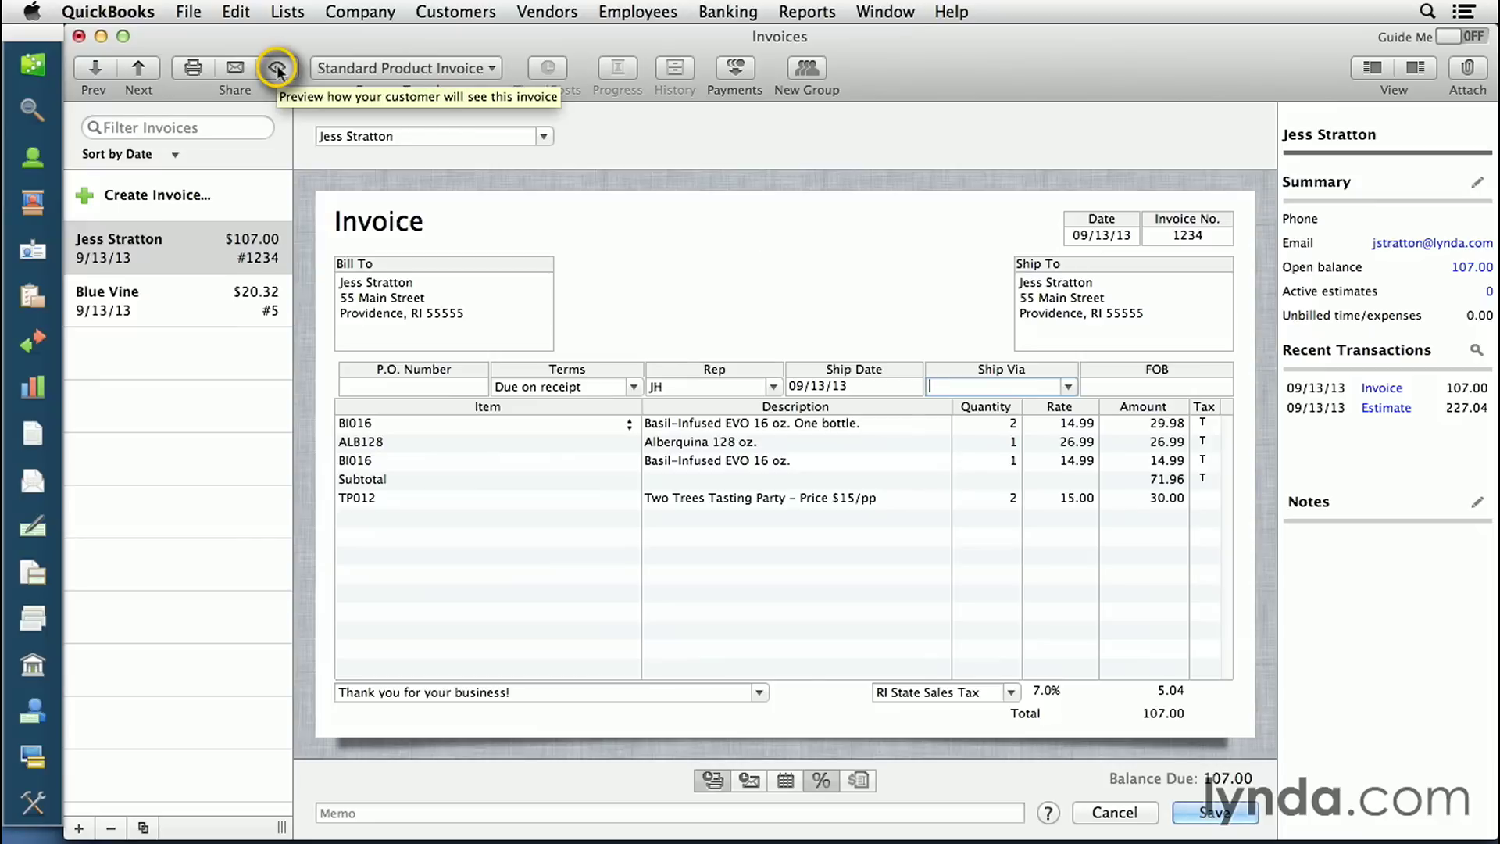
pyautogui.click(276, 67)
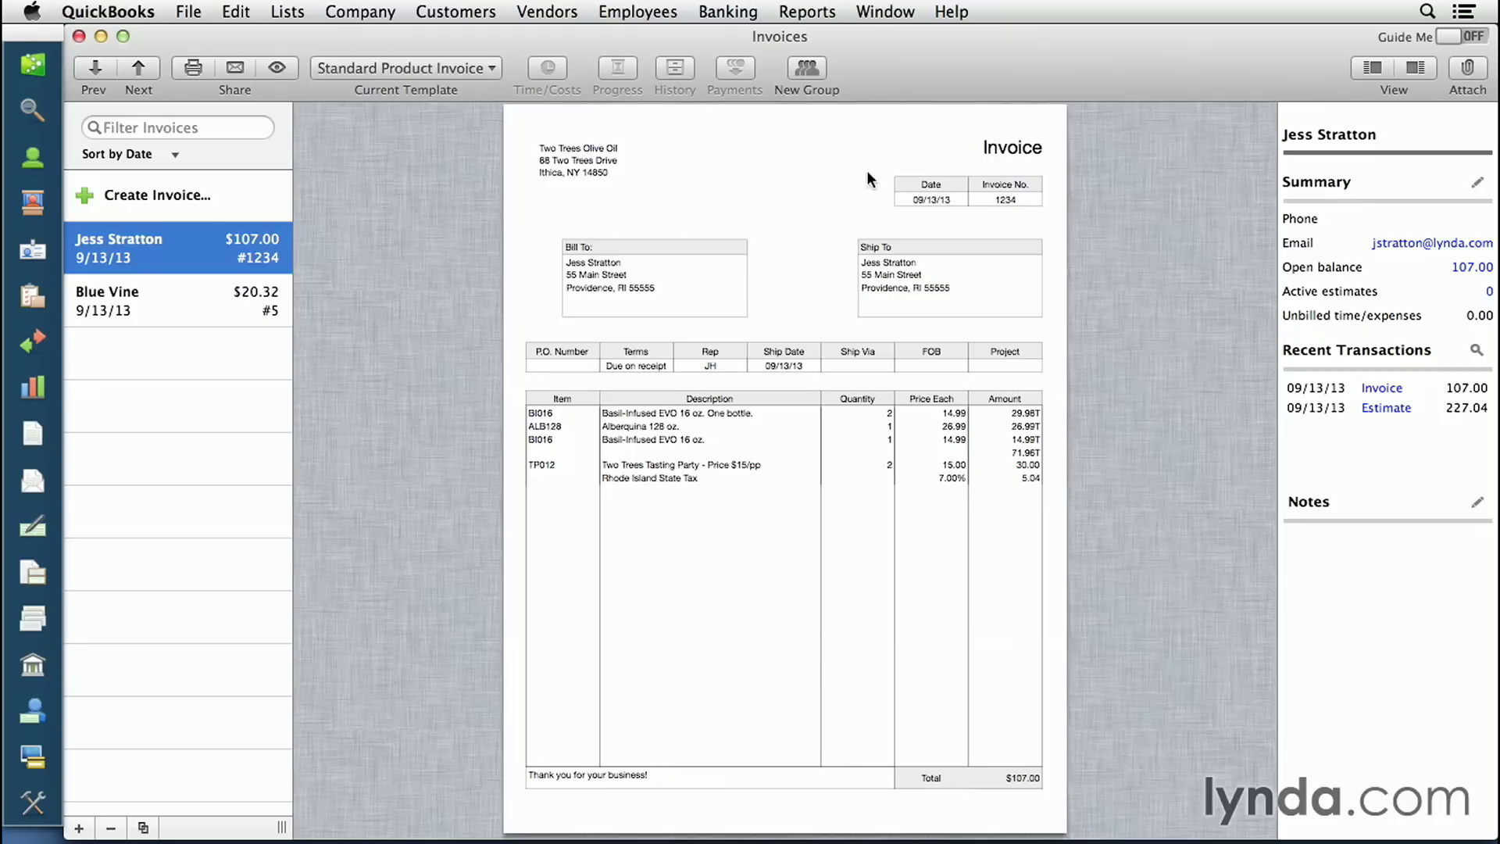
pyautogui.click(267, 66)
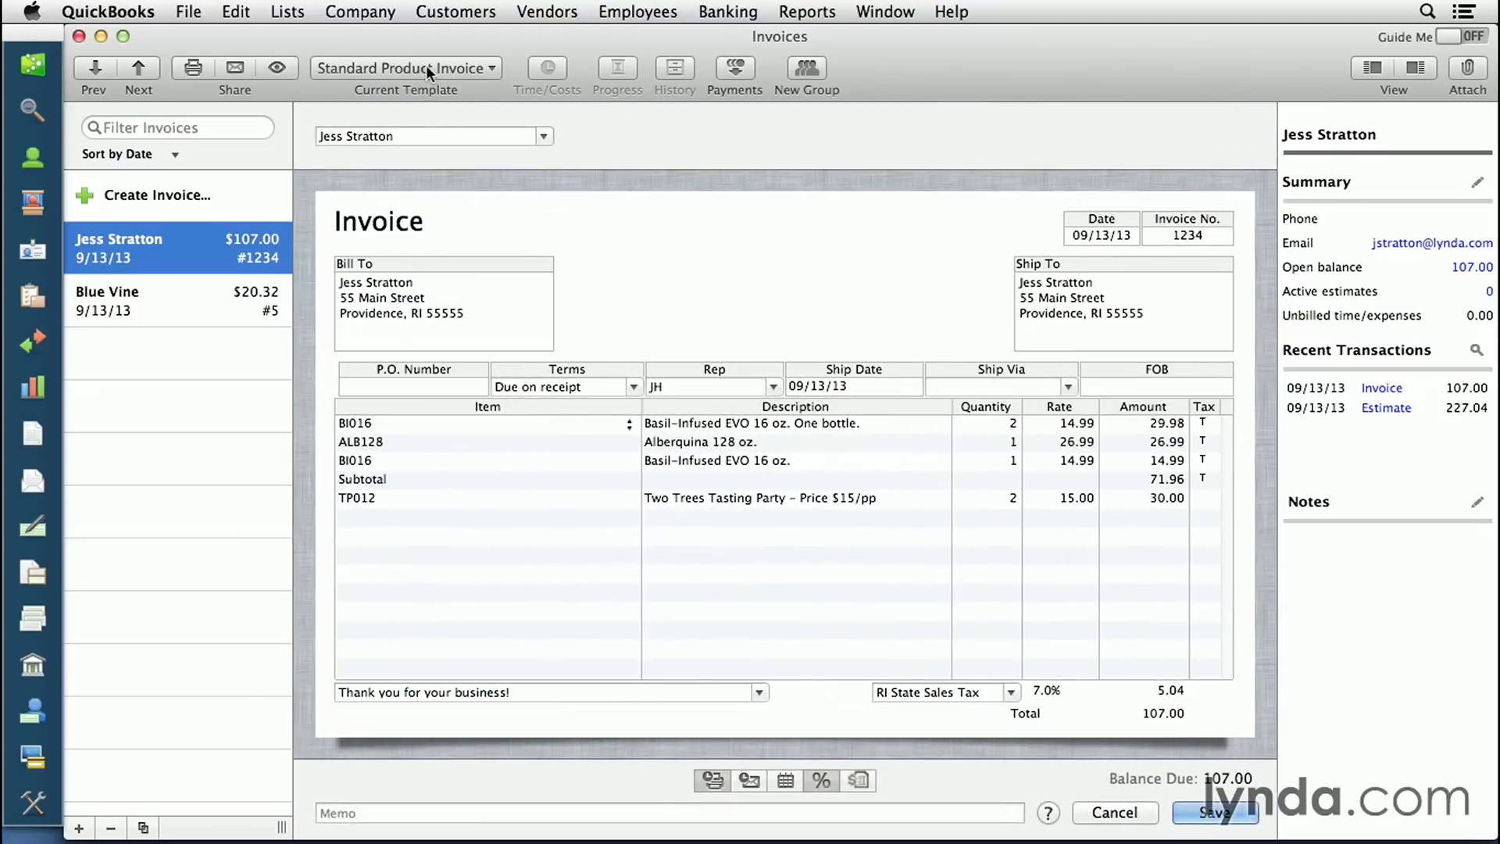
pyautogui.click(492, 69)
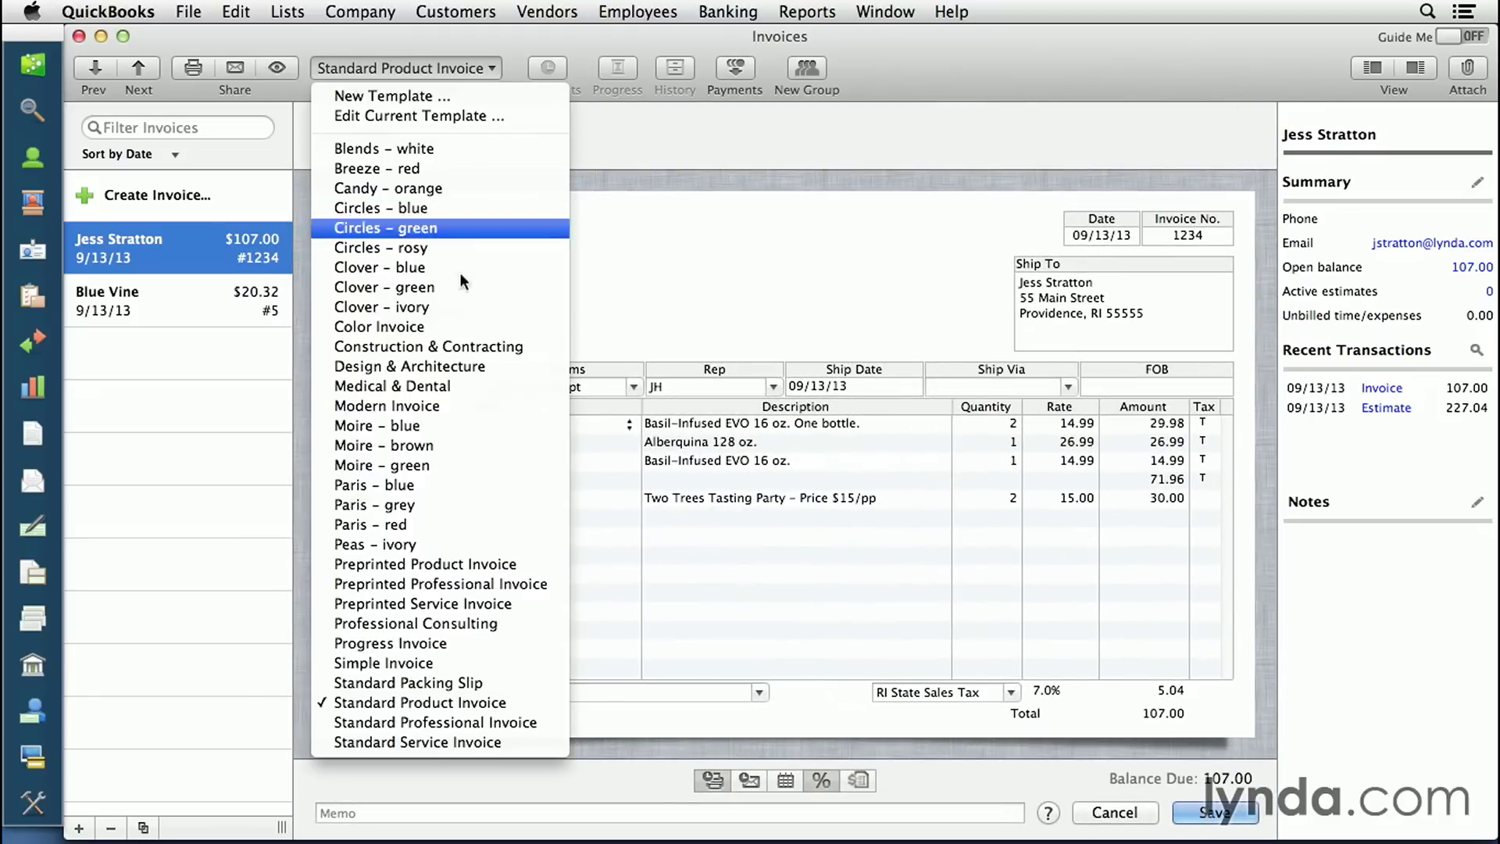
# - Preview the invoice as a Standard Packing Slip, then switch to Standard Professional Invoice
pyautogui.click(452, 683)
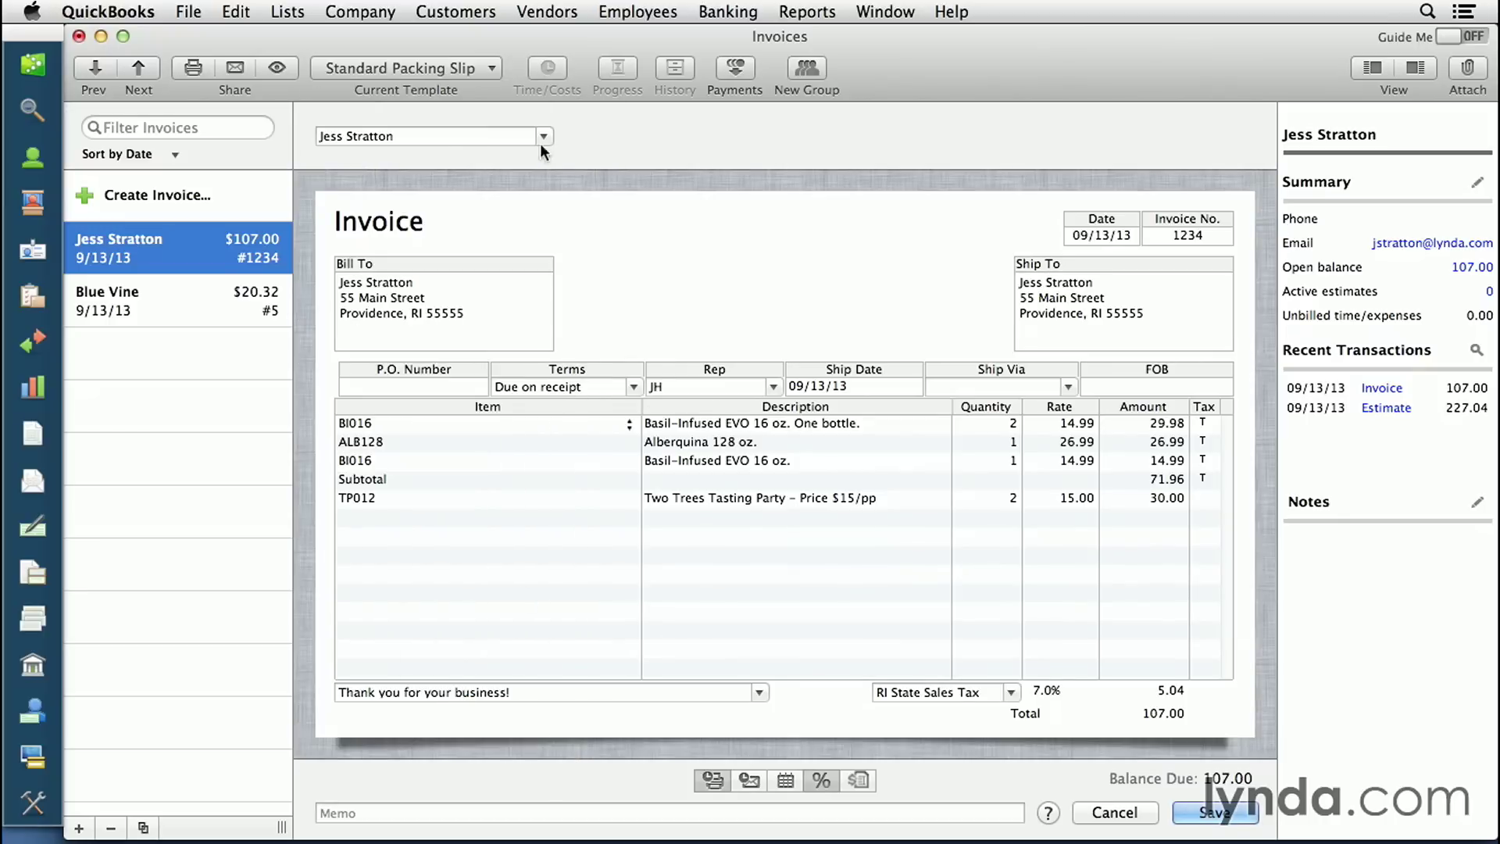
pyautogui.click(276, 68)
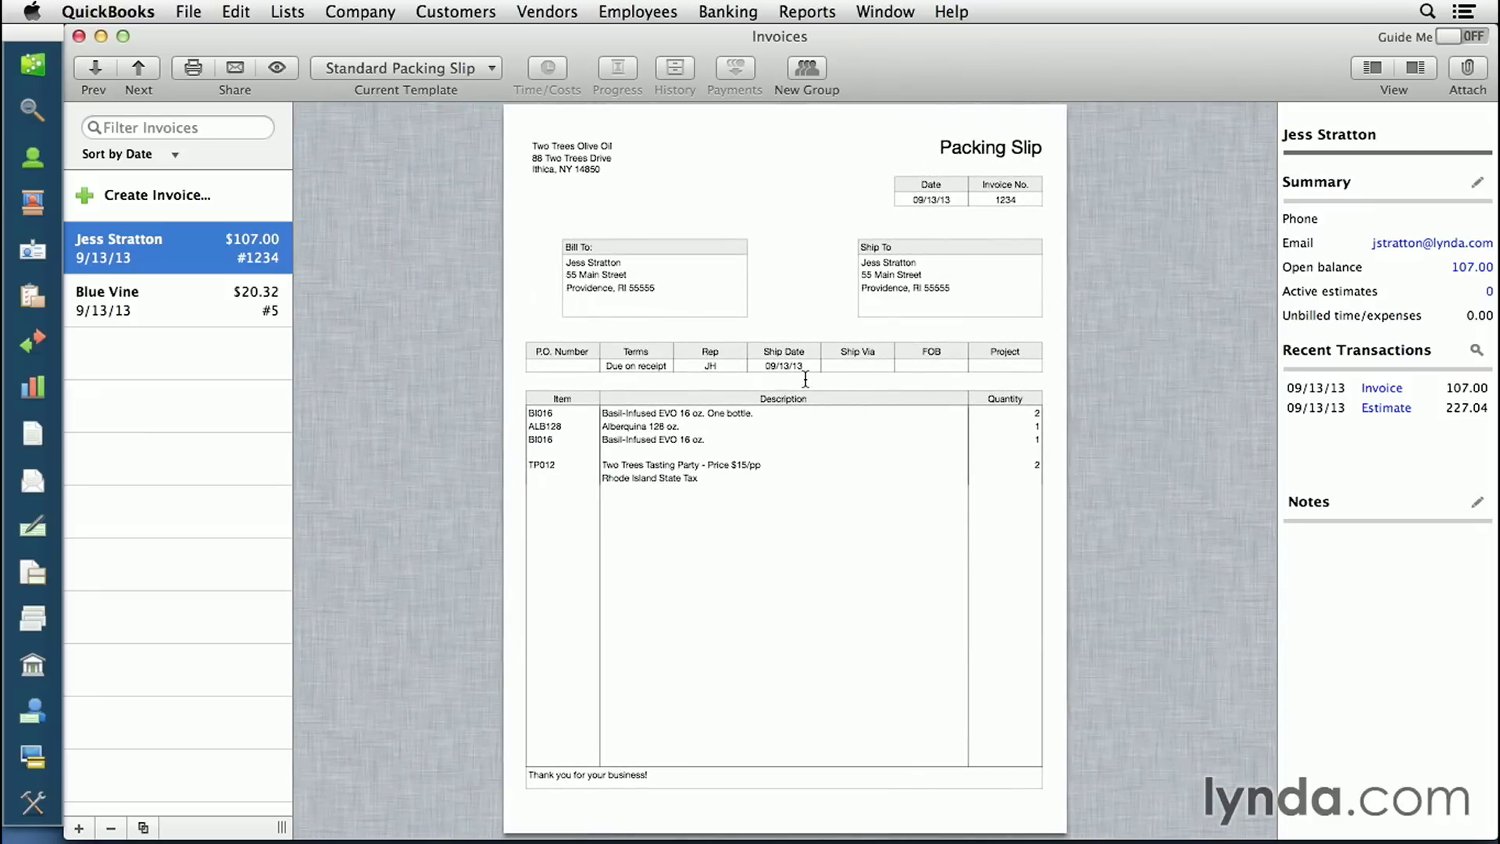
pyautogui.click(283, 68)
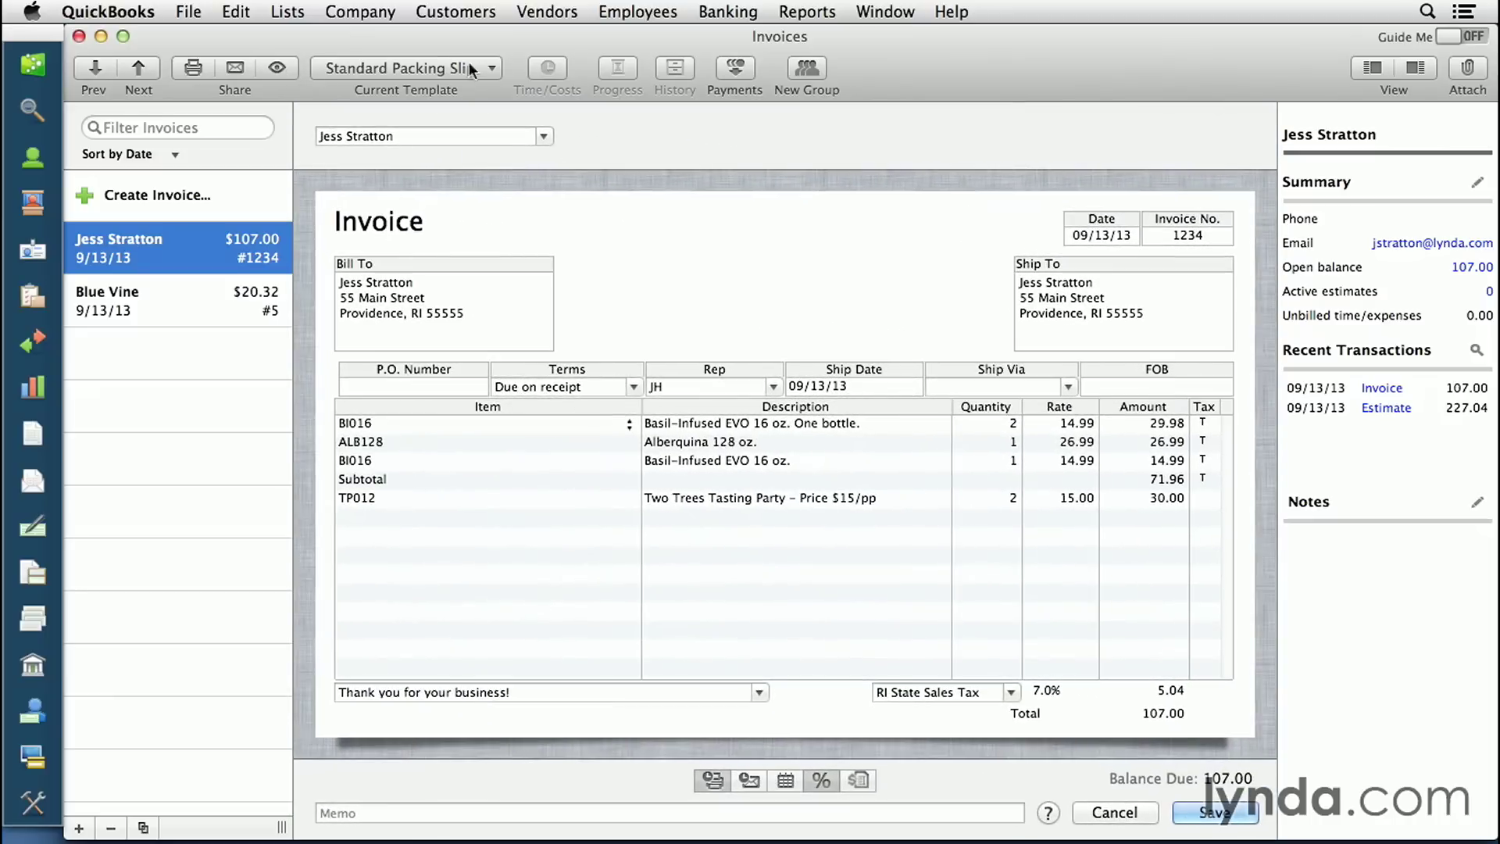
pyautogui.click(488, 68)
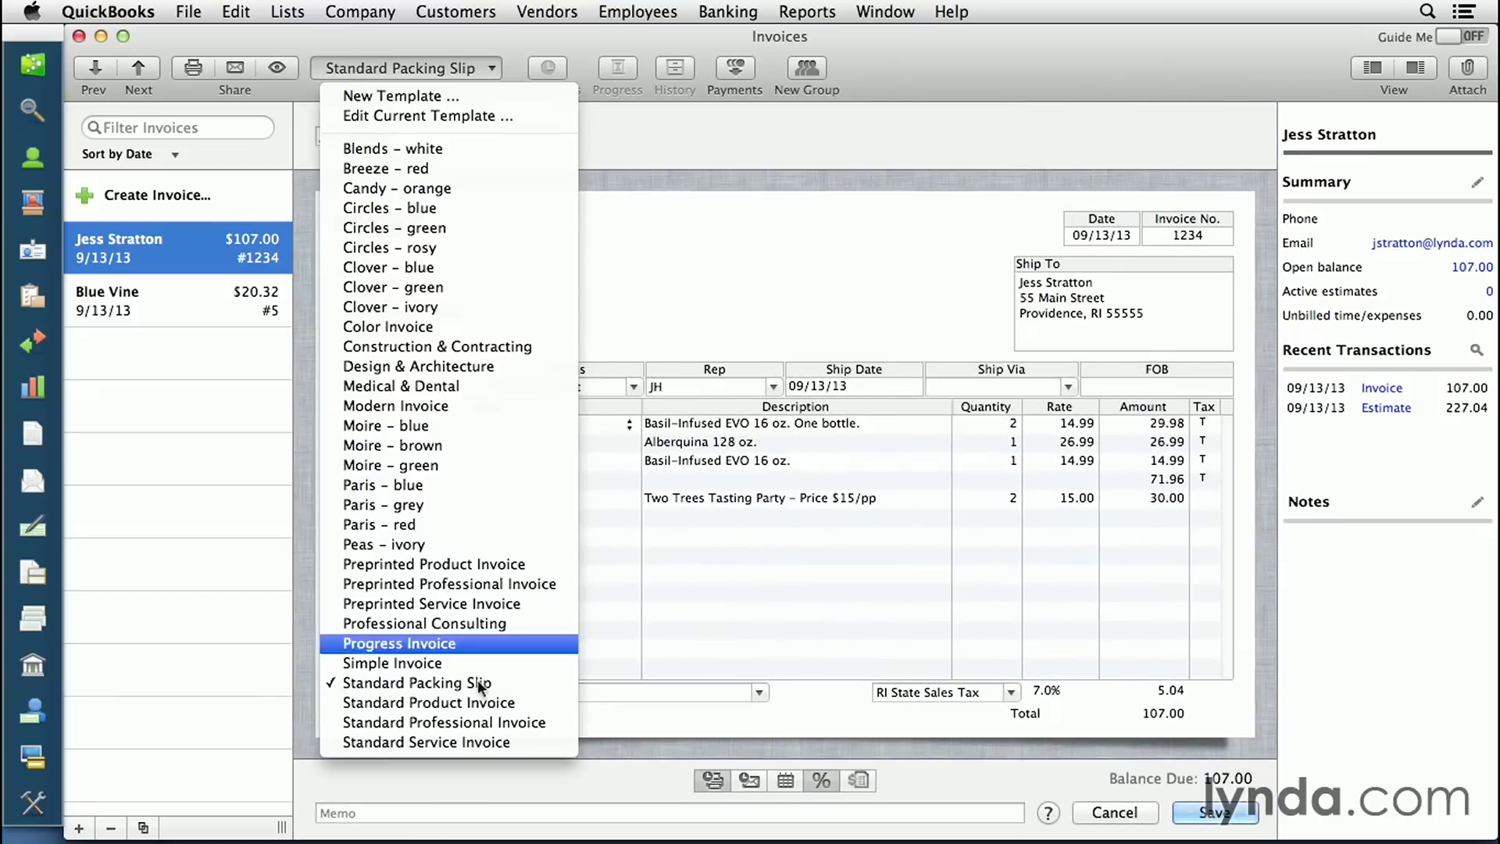
pyautogui.click(495, 723)
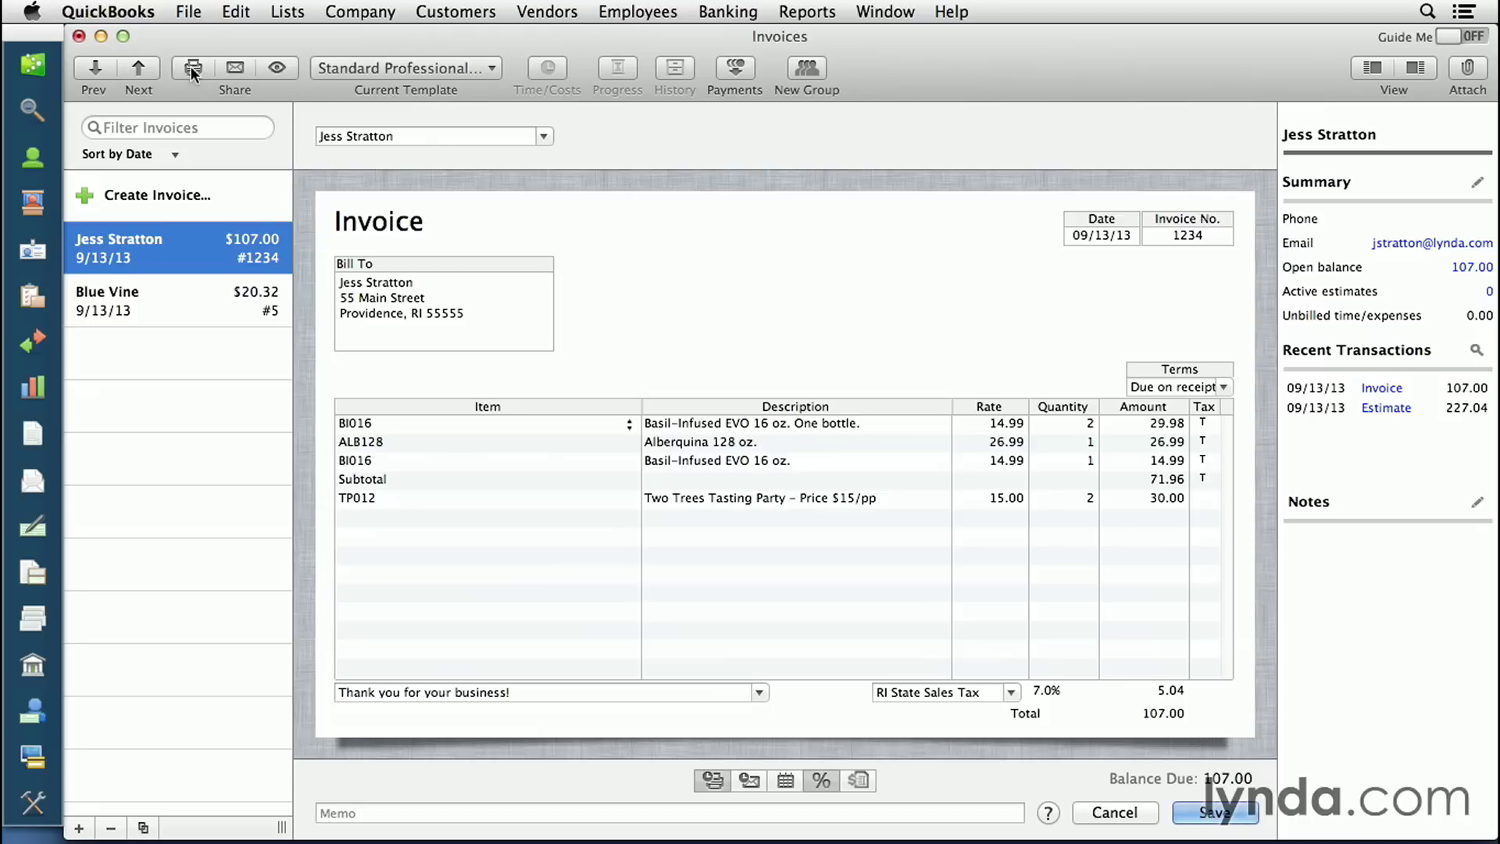
# - Try replacing the email signature with the customer's name, discard the edit, and save the invoice
pyautogui.click(231, 69)
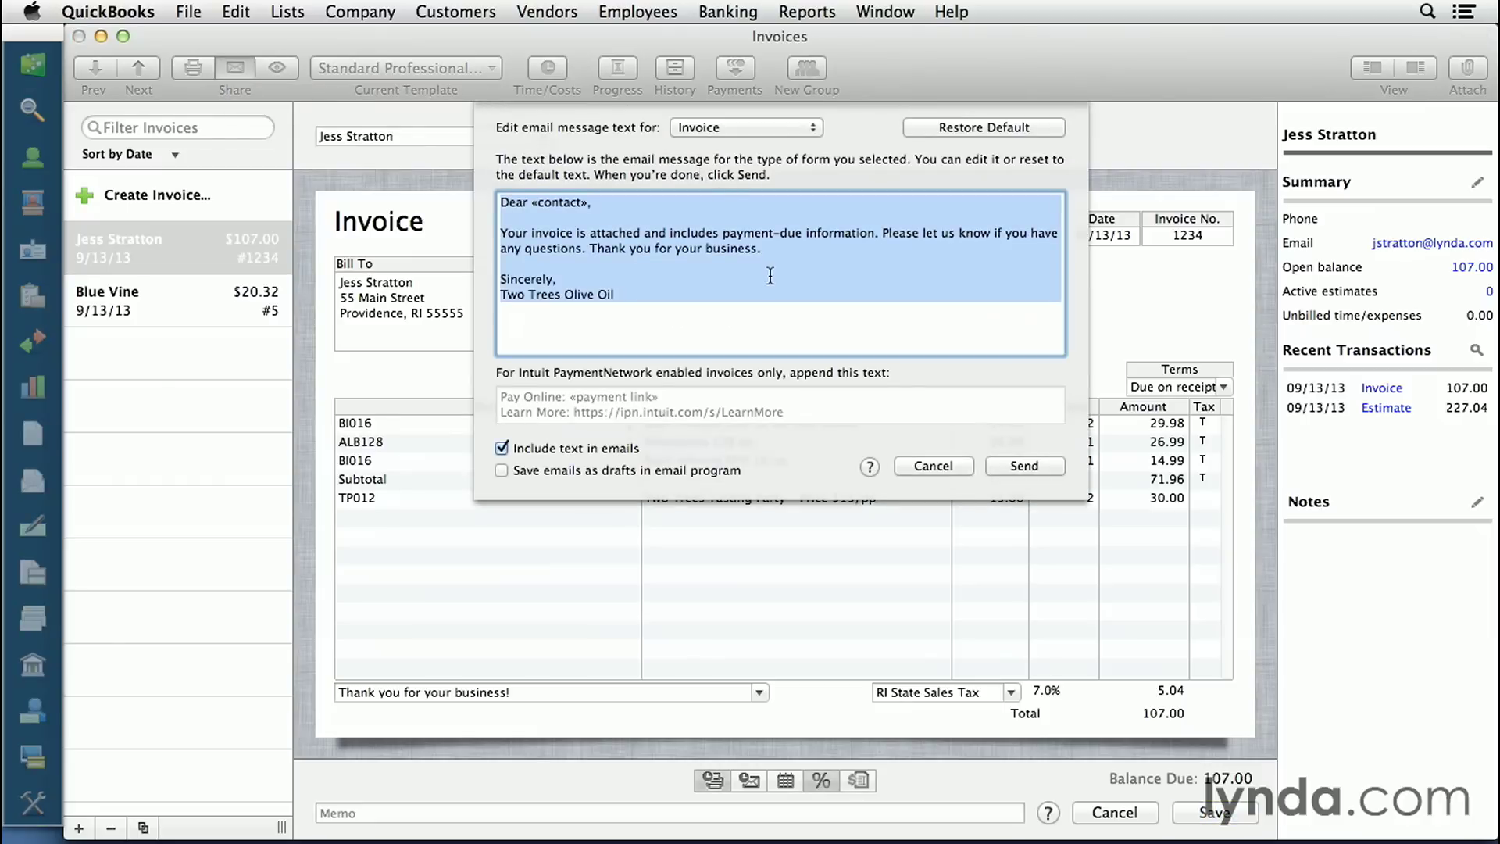
pyautogui.click(769, 275)
pyautogui.moveTo(682, 305); pyautogui.dragTo(491, 289)
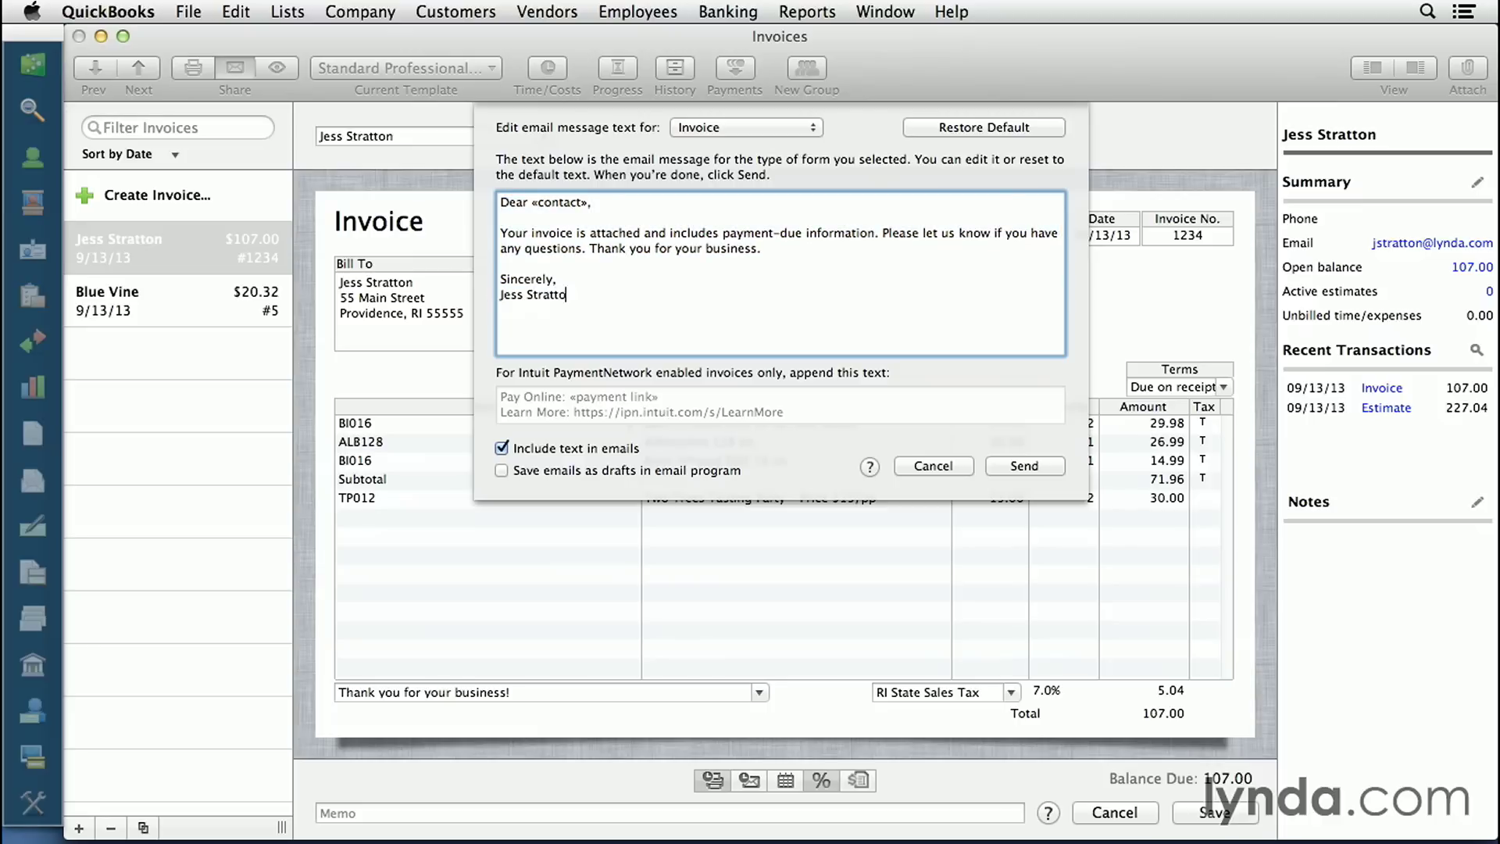
pyautogui.click(925, 468)
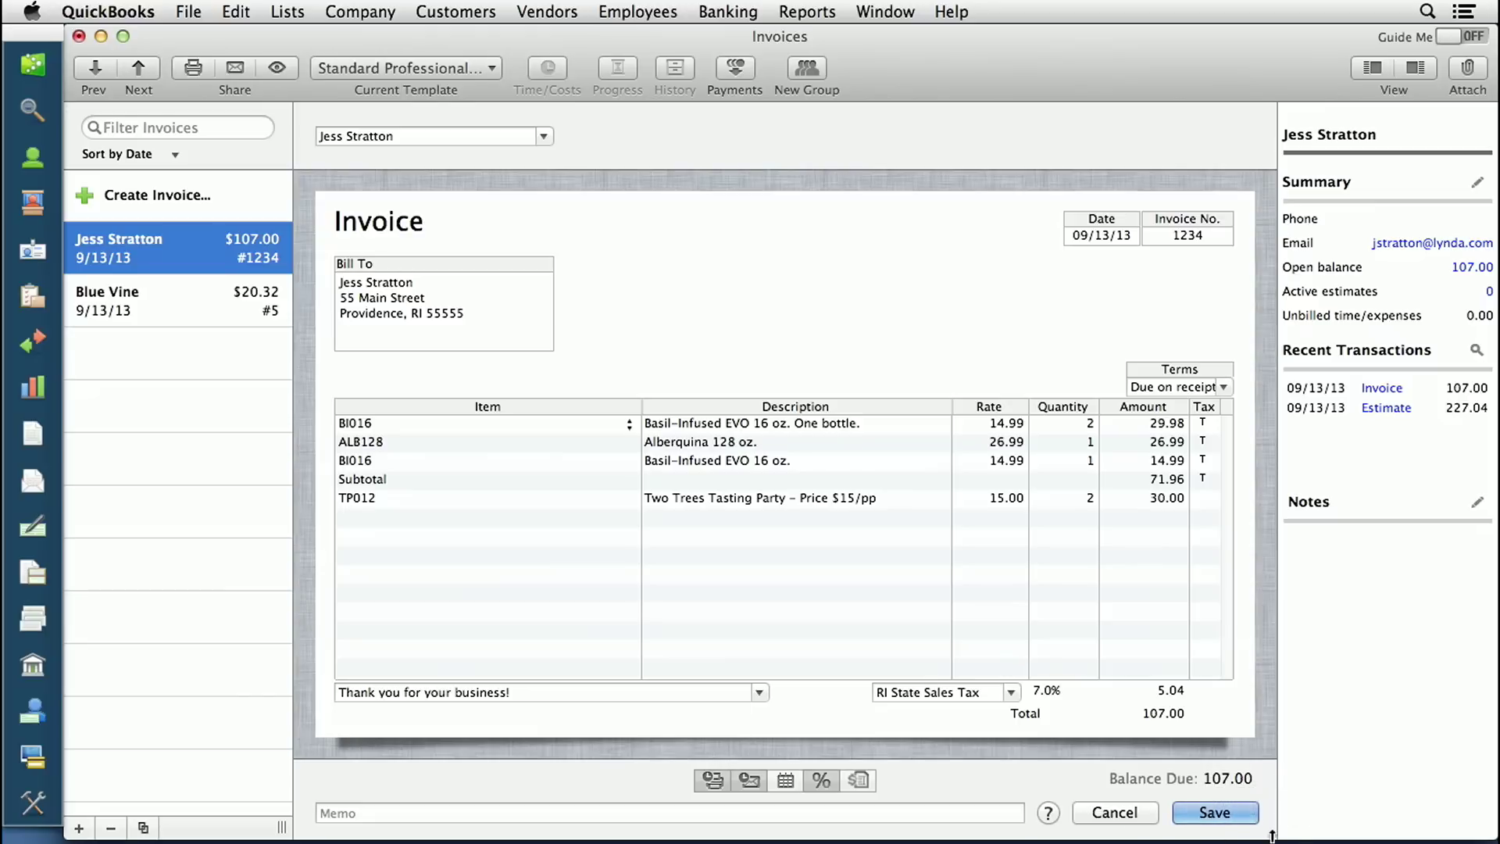
pyautogui.click(1240, 817)
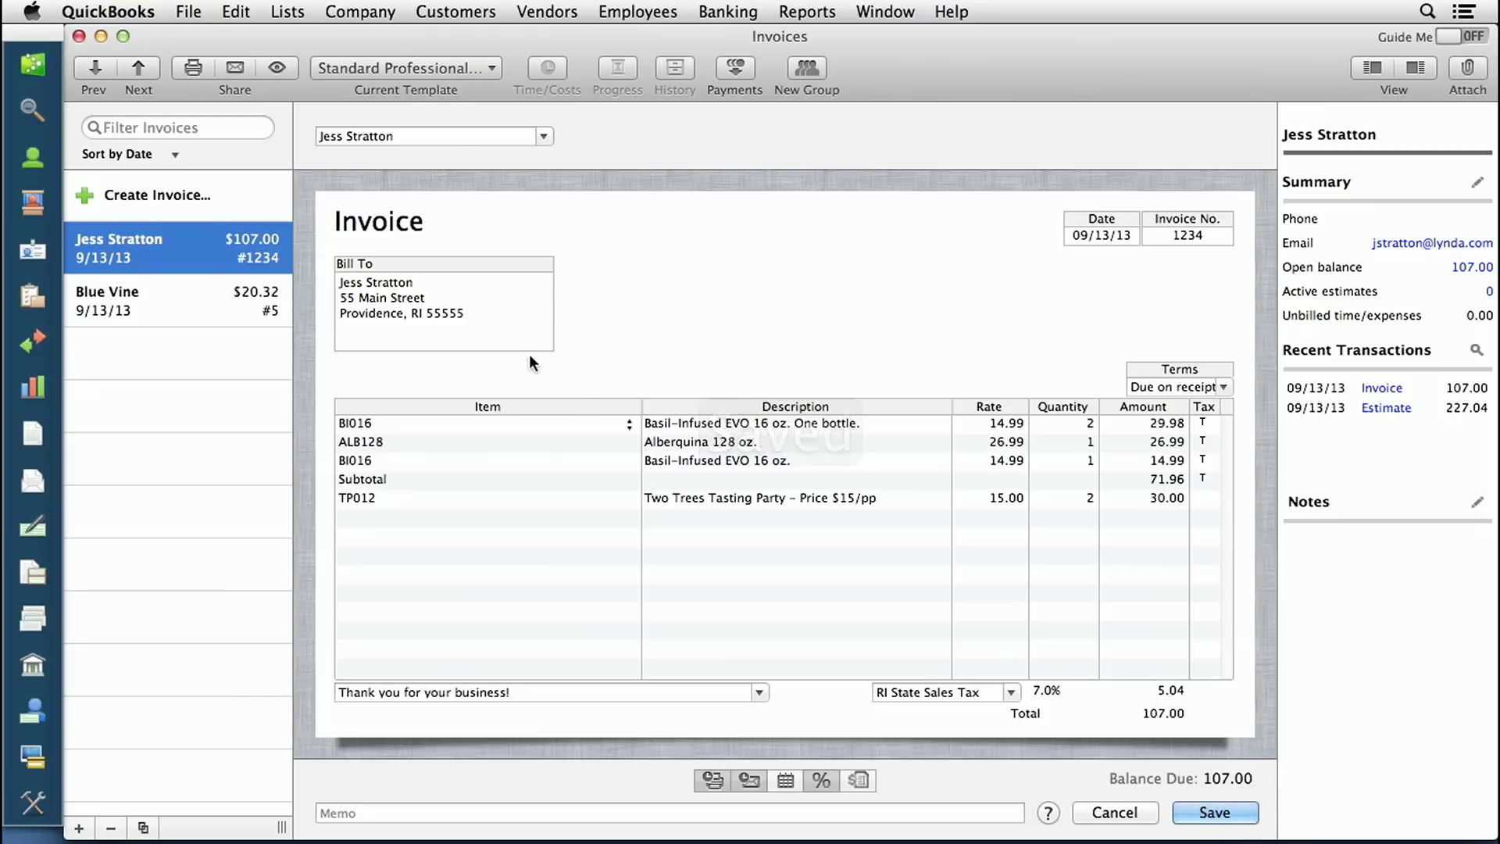
# - Close the Invoices window to reach the Two Trees Olive Oil Home Page, then check the File menu without choosing a command
pyautogui.click(79, 36)
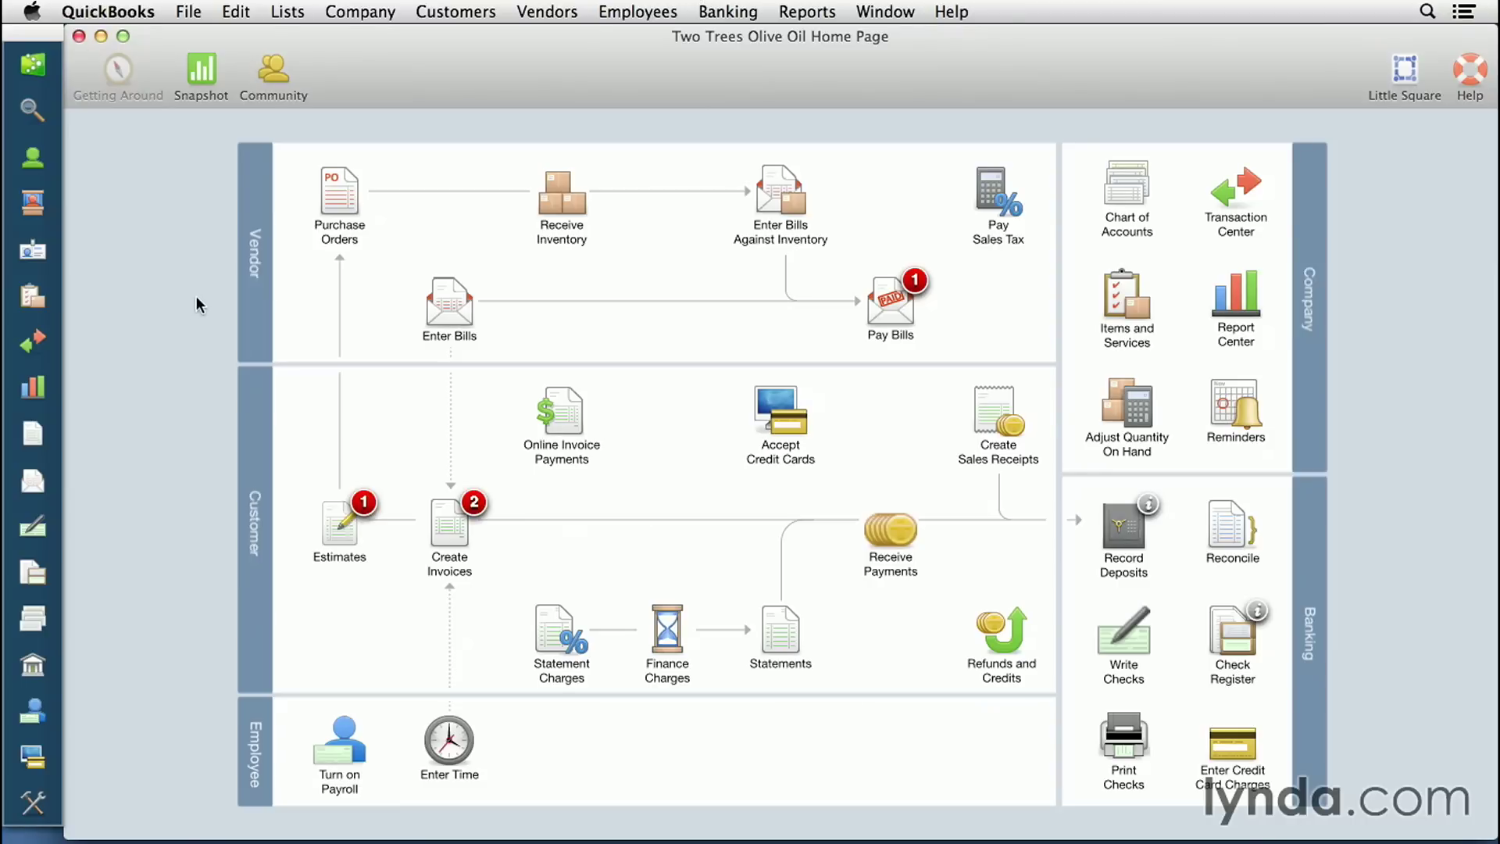
pyautogui.click(189, 11)
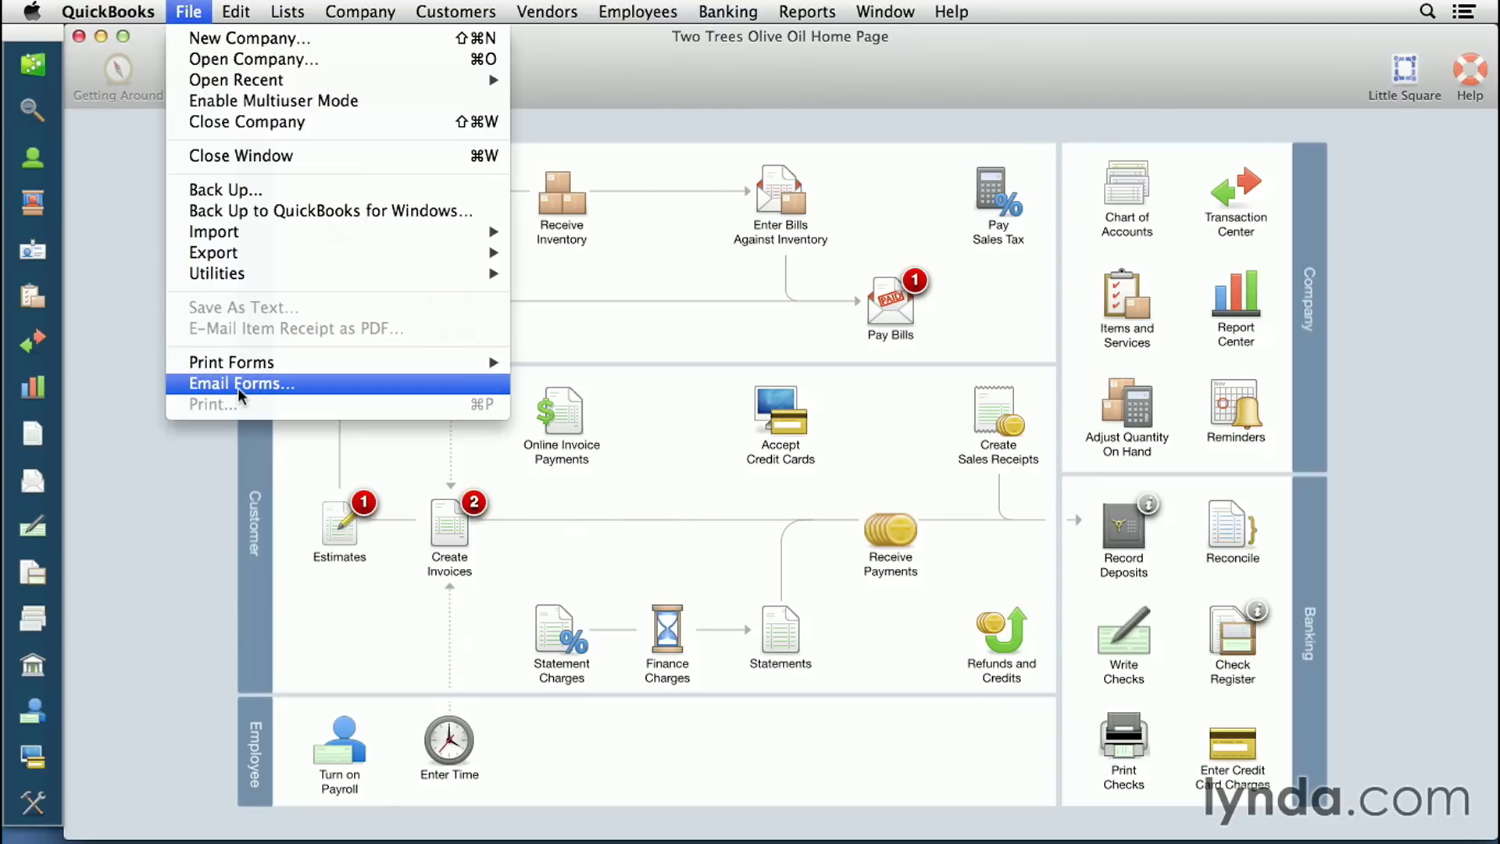
pyautogui.click(192, 11)
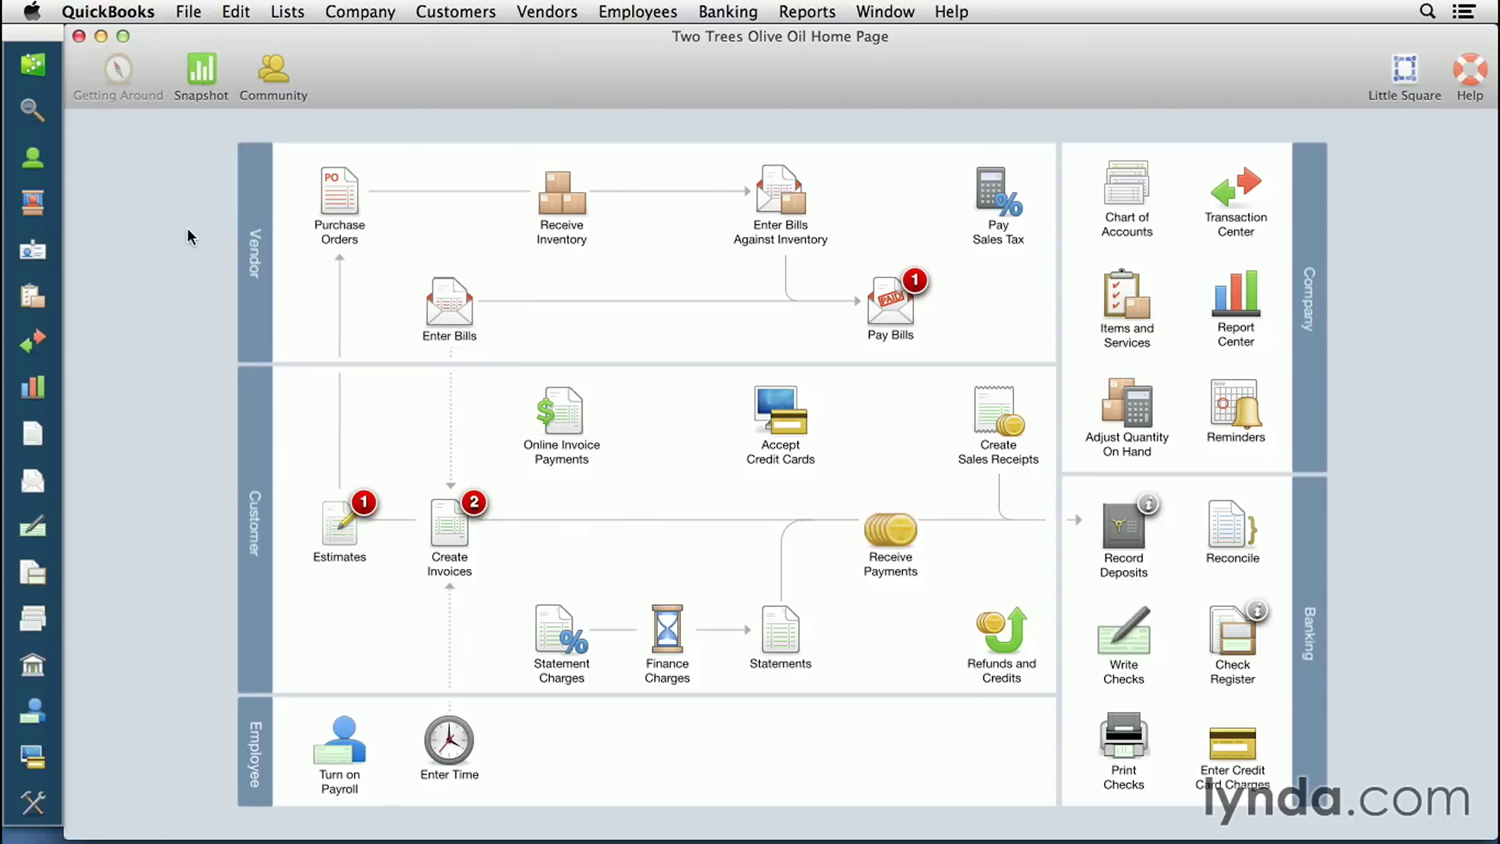